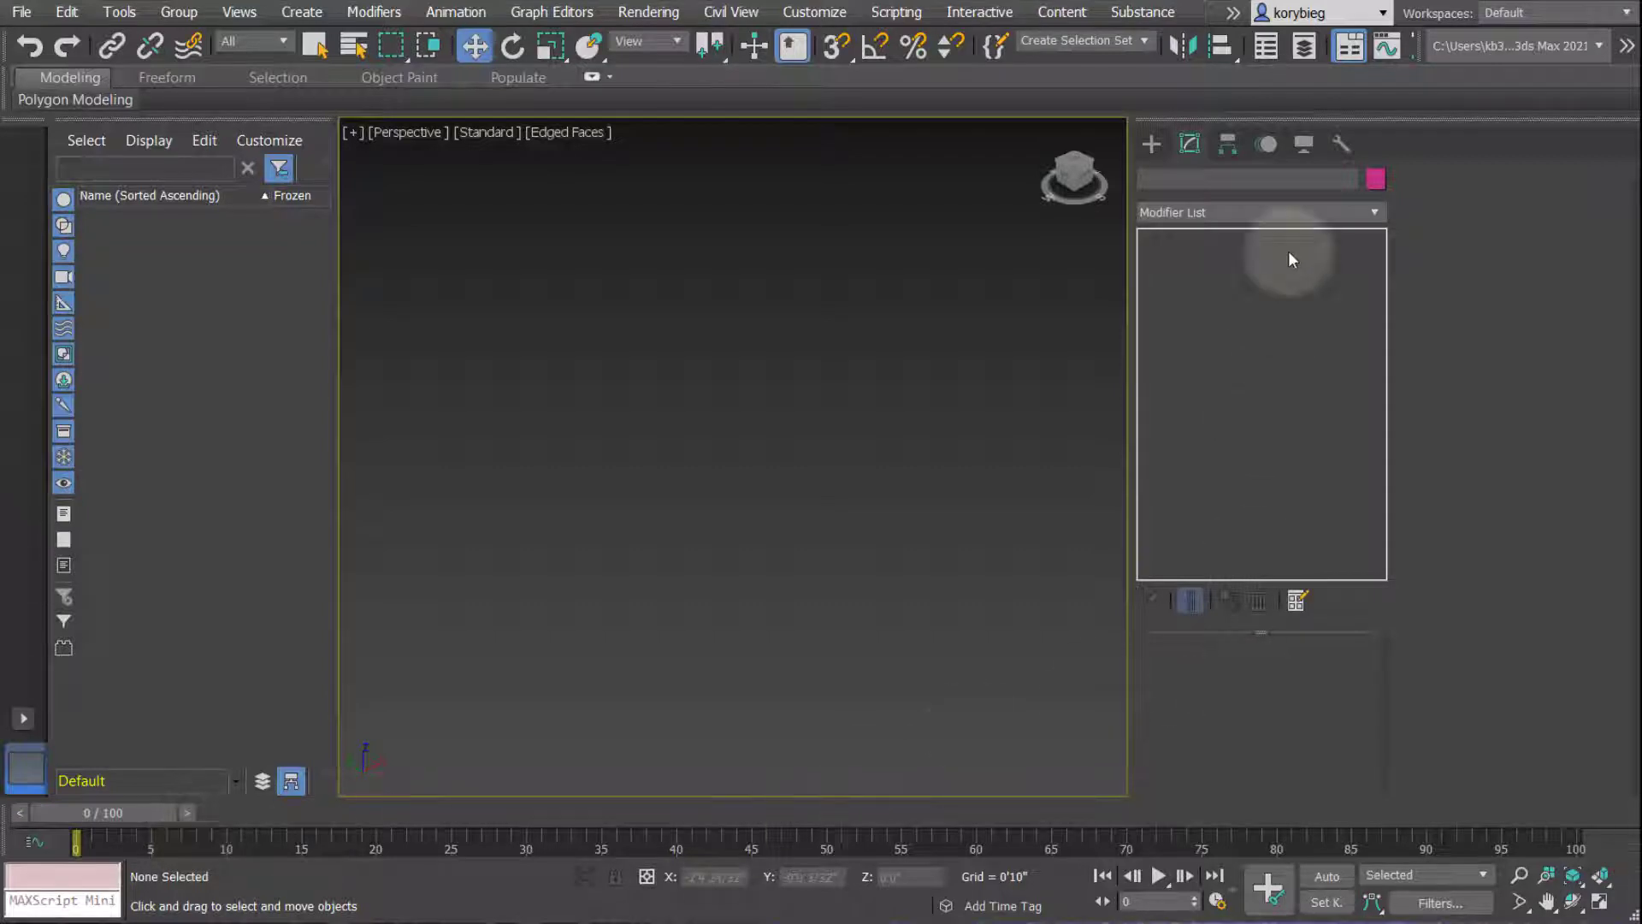
Create a plane primitive by dragging it out across the viewport.
left_click(1153, 143)
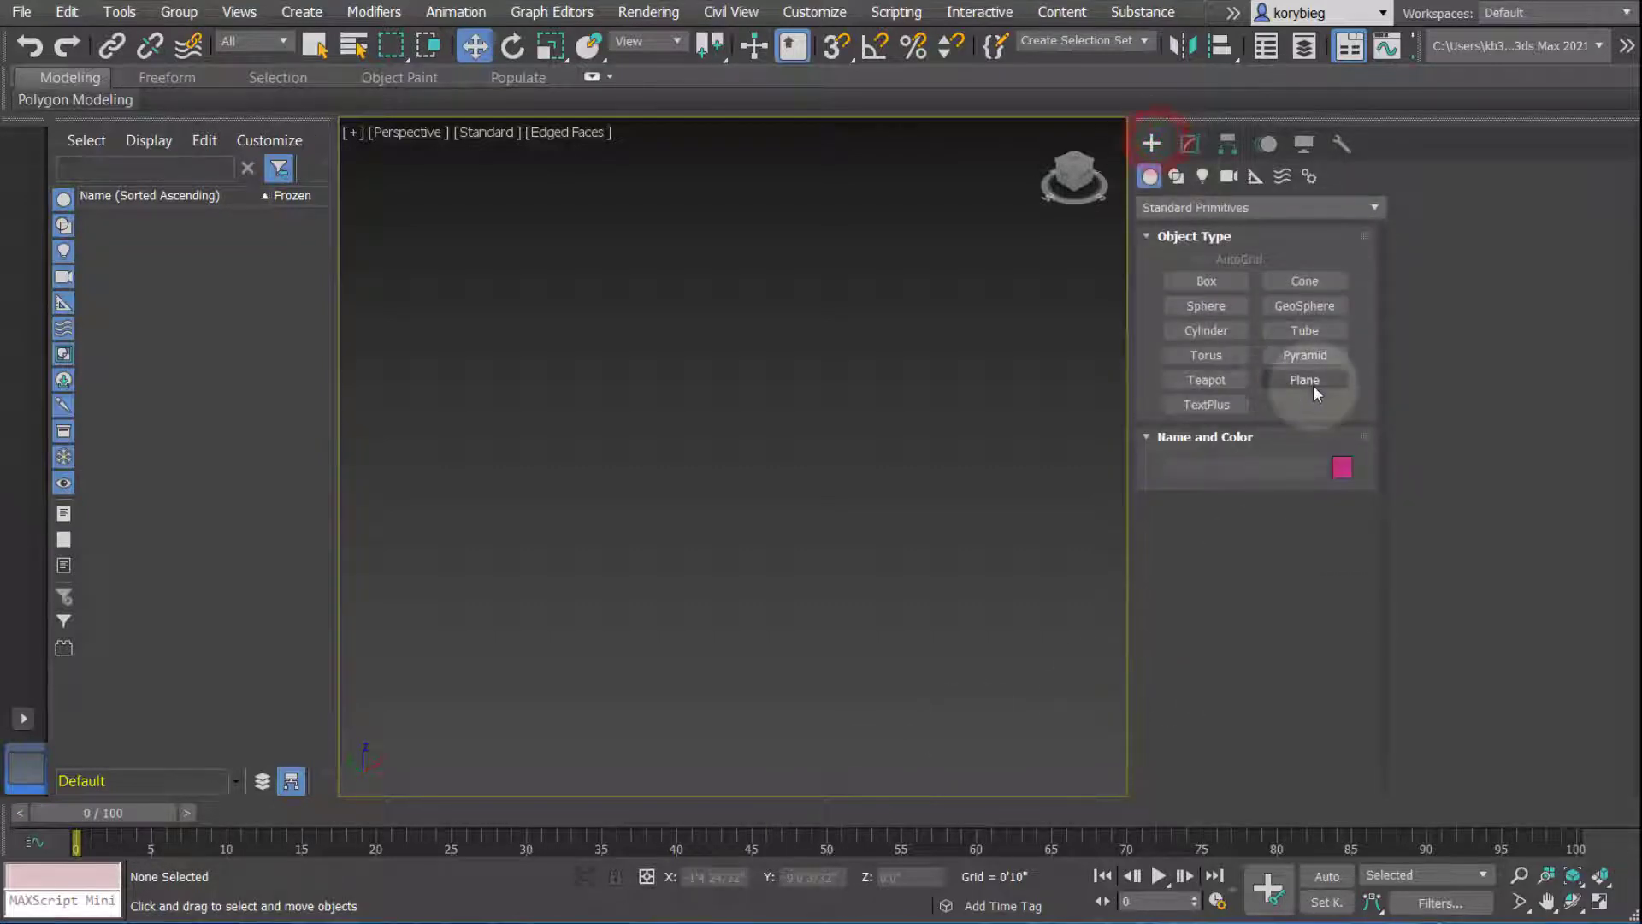
left_click(1306, 379)
left_click_drag(717, 261, 746, 710)
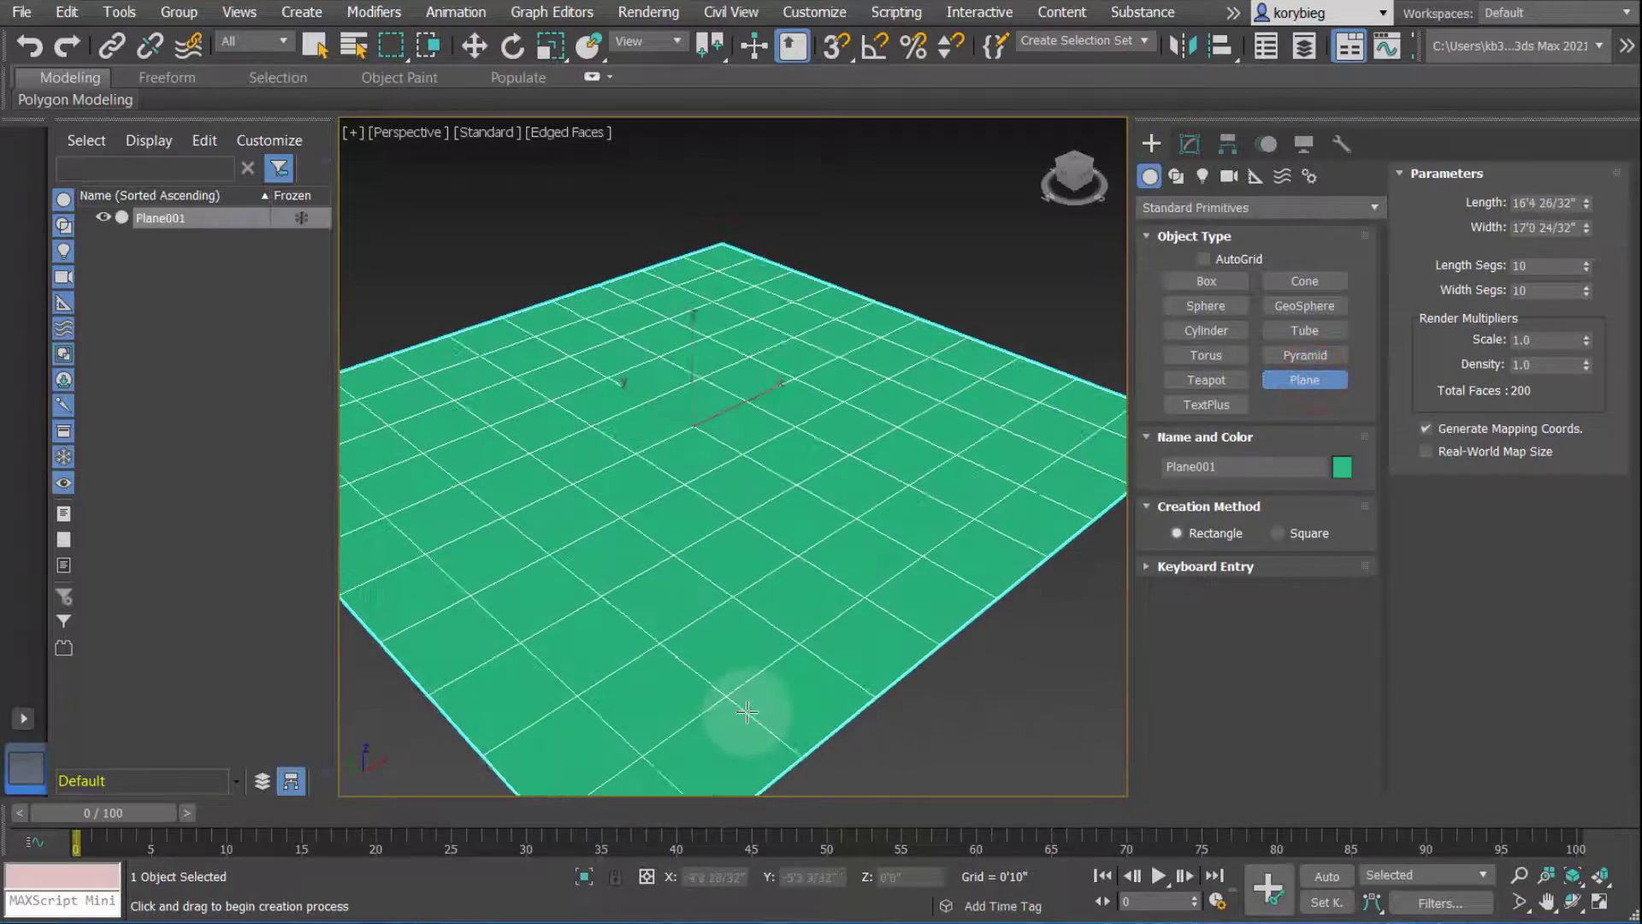
Add an Edit Poly modifier to the plane and expand its sub-object levels.
left_click(1192, 144)
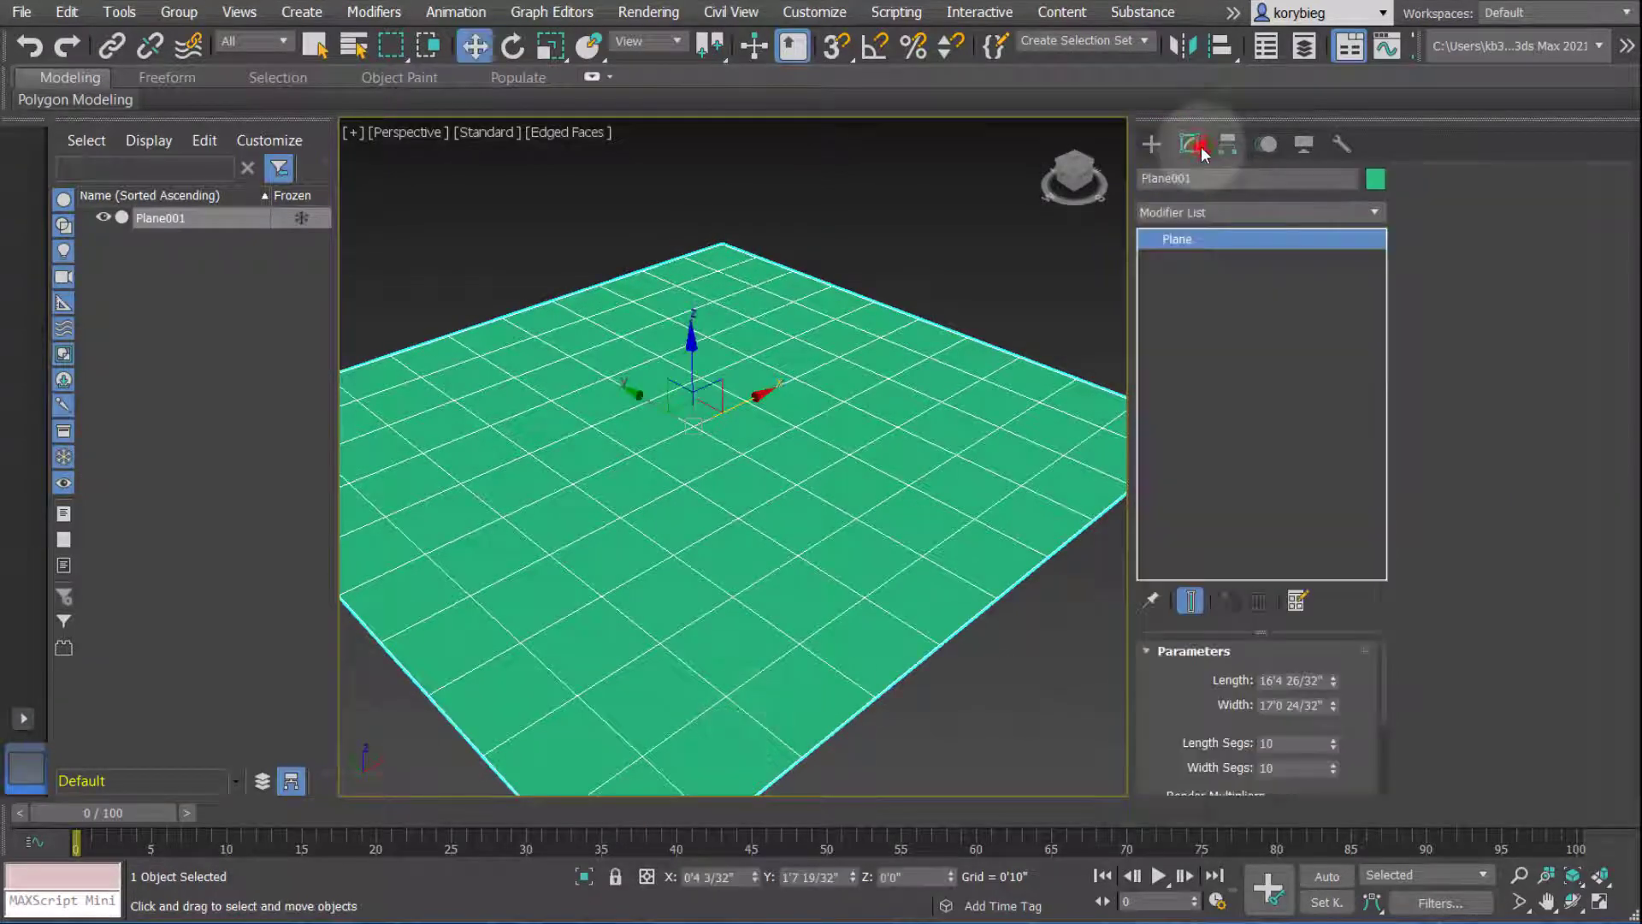
left_click(1373, 213)
scroll(1192, 833, "down", 3)
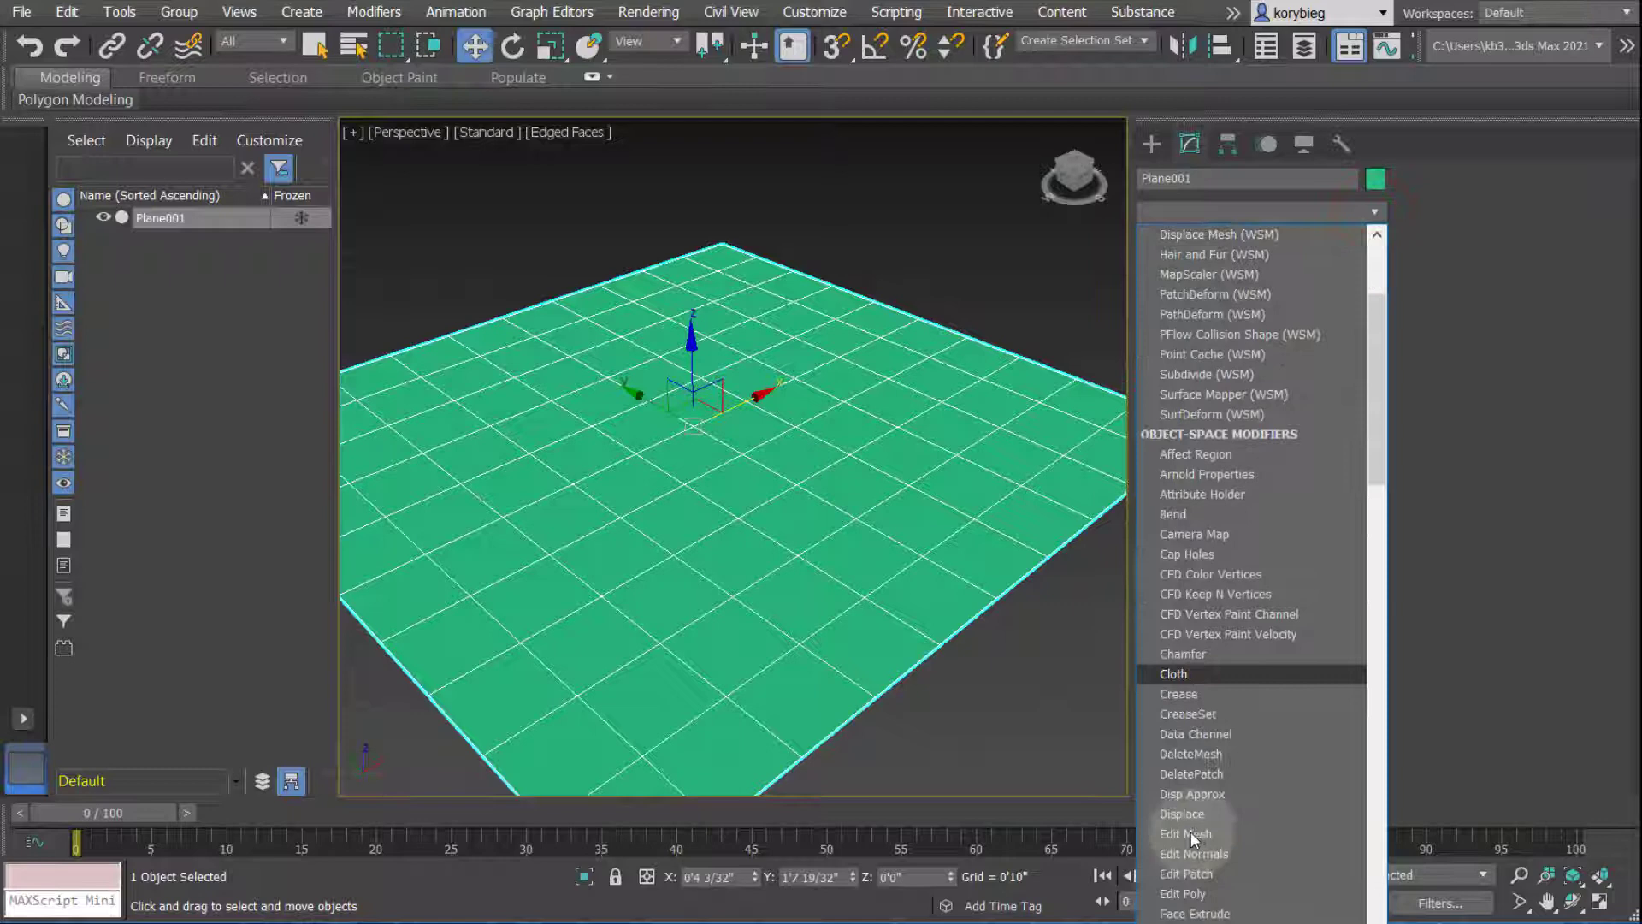
left_click(1185, 893)
left_click(1170, 238)
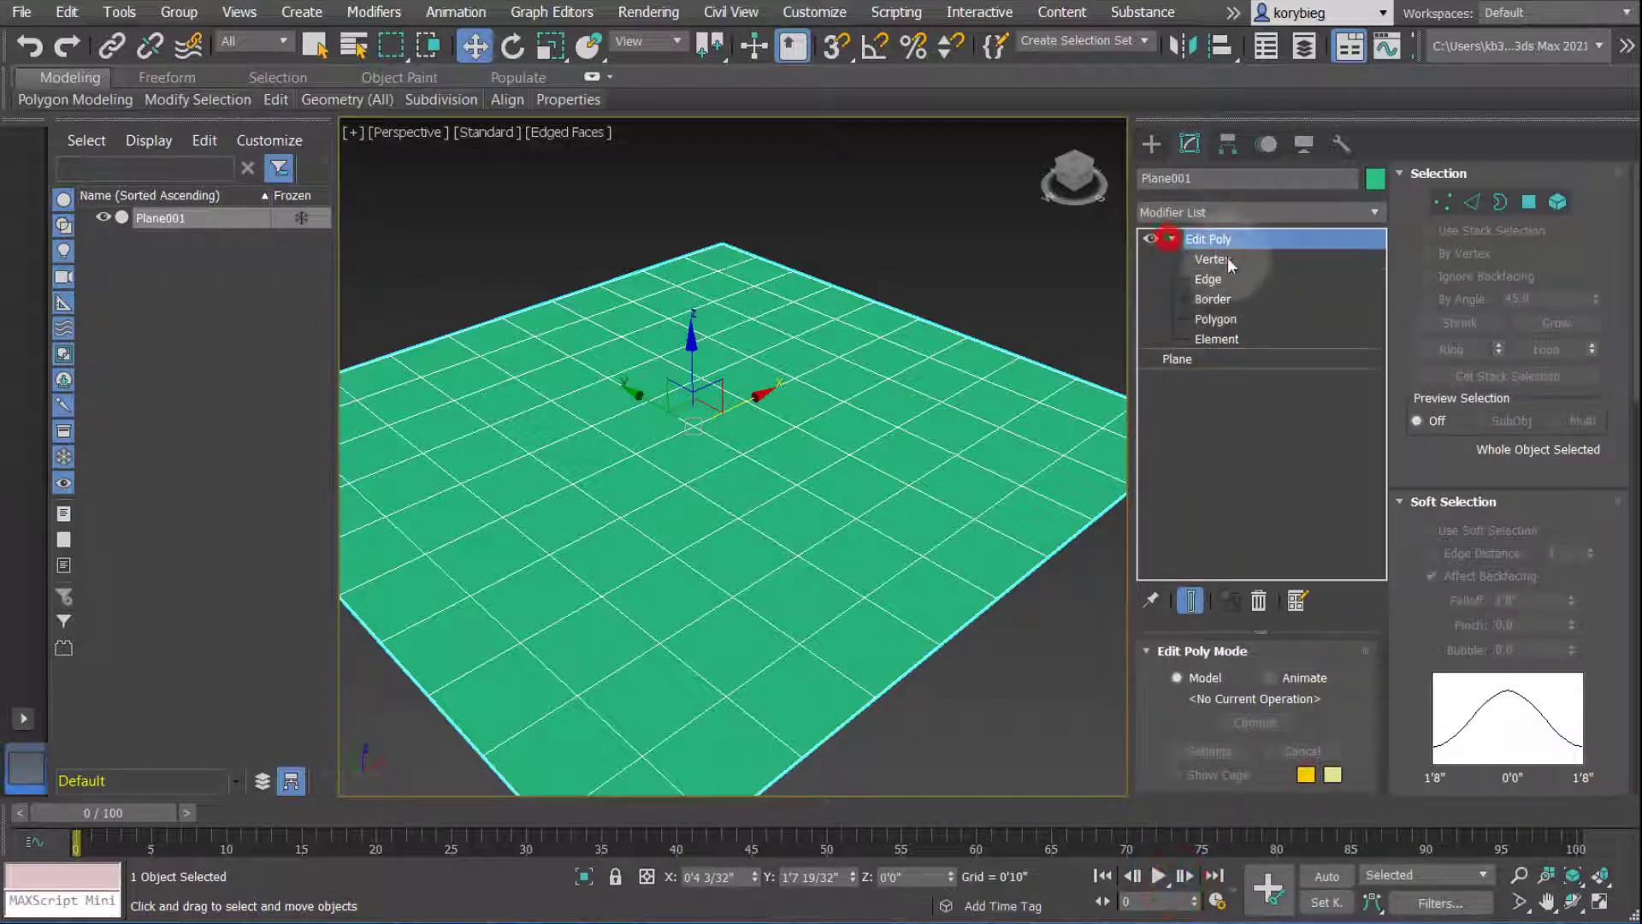
At Edge level, select interior plane edges and Remove them to merge adjacent squares.
left_click(1208, 279)
mouse_move(696, 428)
middle_mouse_down("alt")
mouse_move(679, 440)
mouse_move(692, 405)
middle_mouse_up("alt")
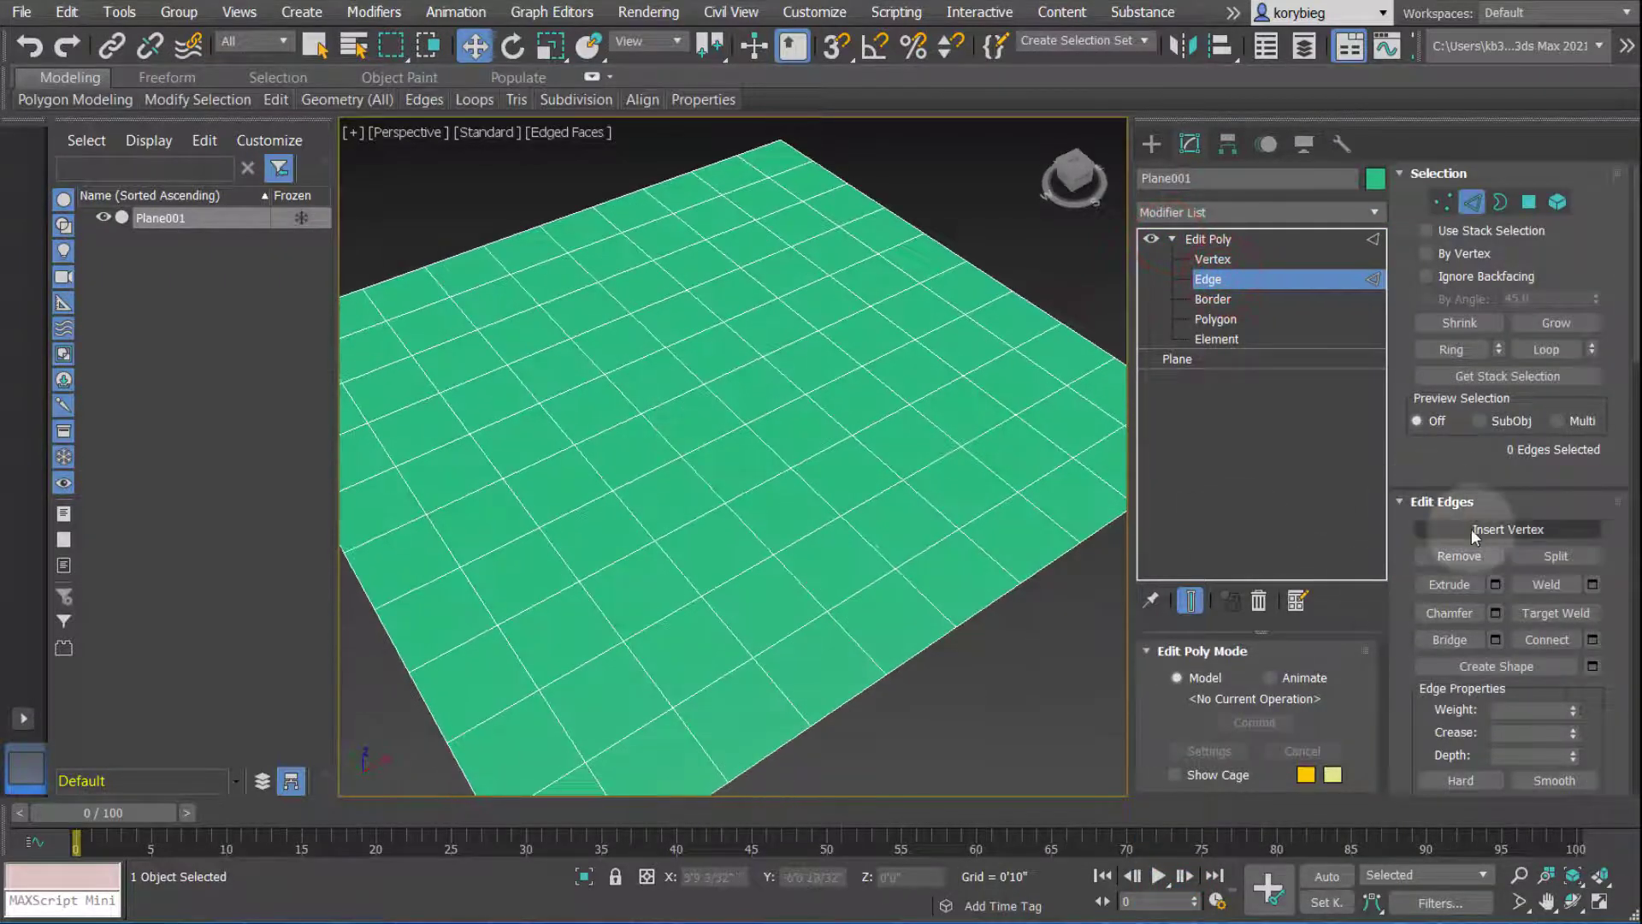
left_click_drag(1493, 518, 1515, 387)
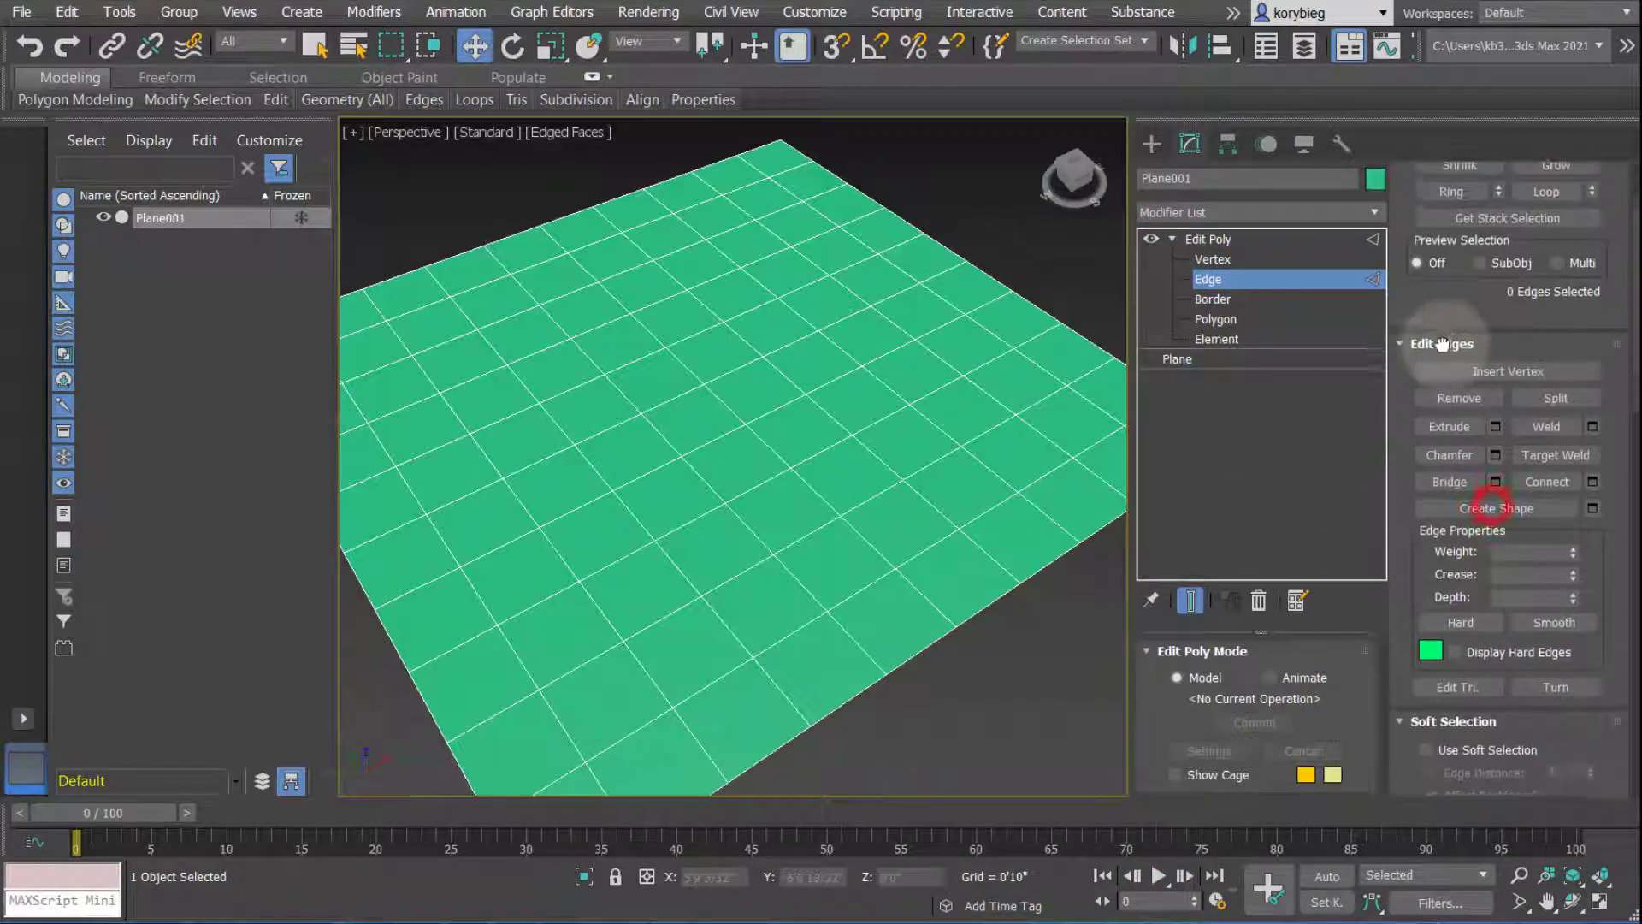
left_click(1504, 370)
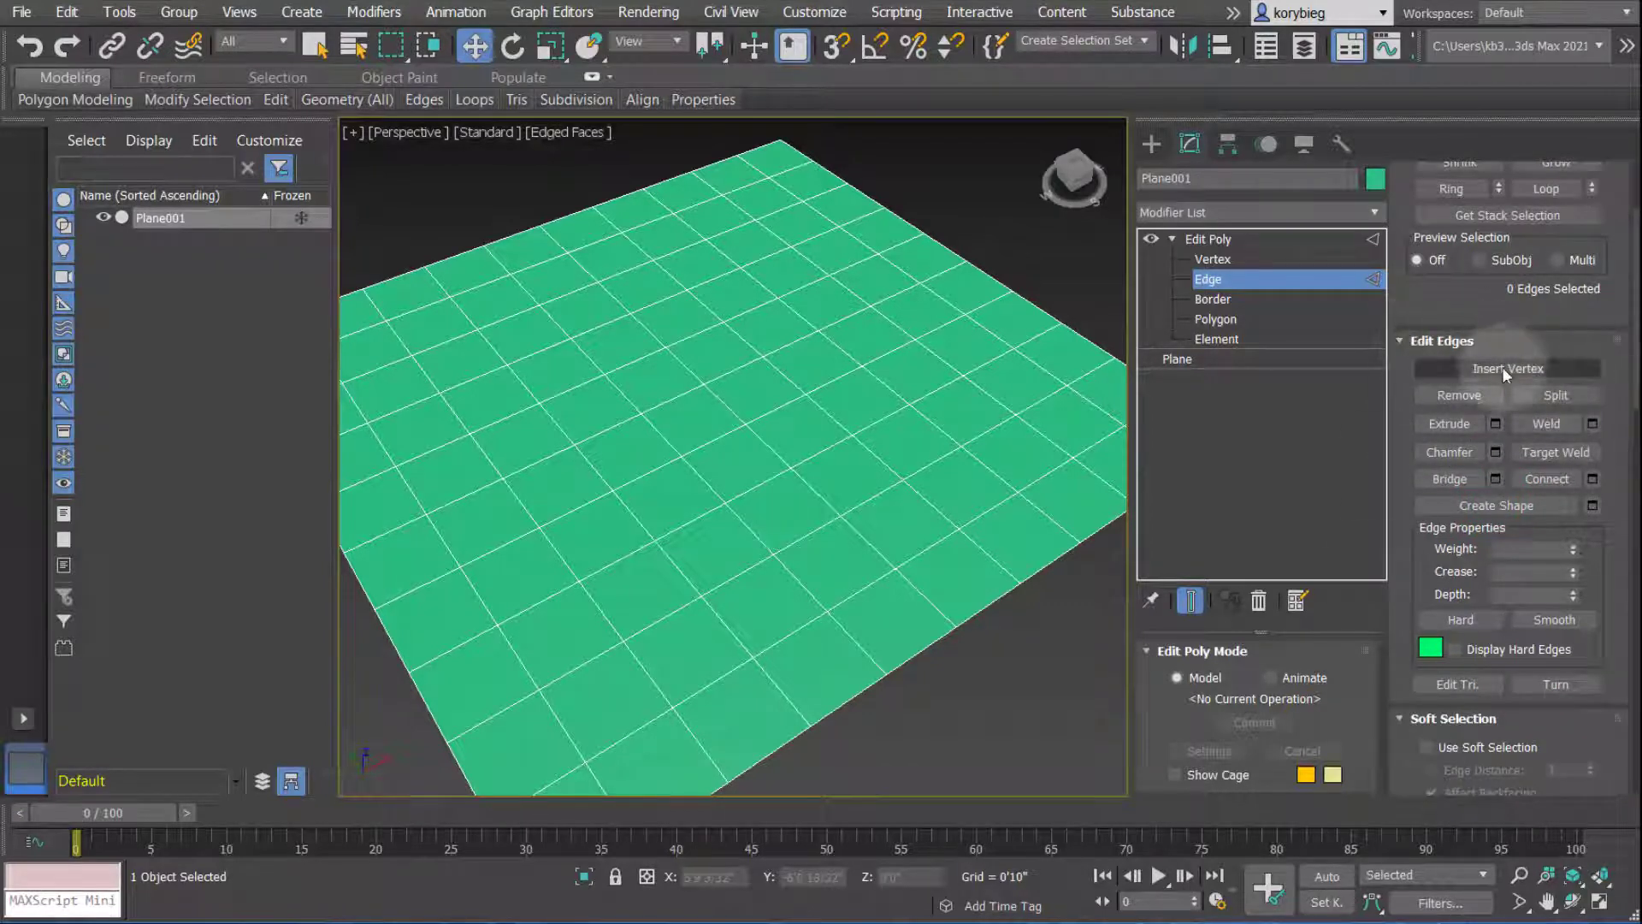
left_click(1504, 370)
left_click(891, 355)
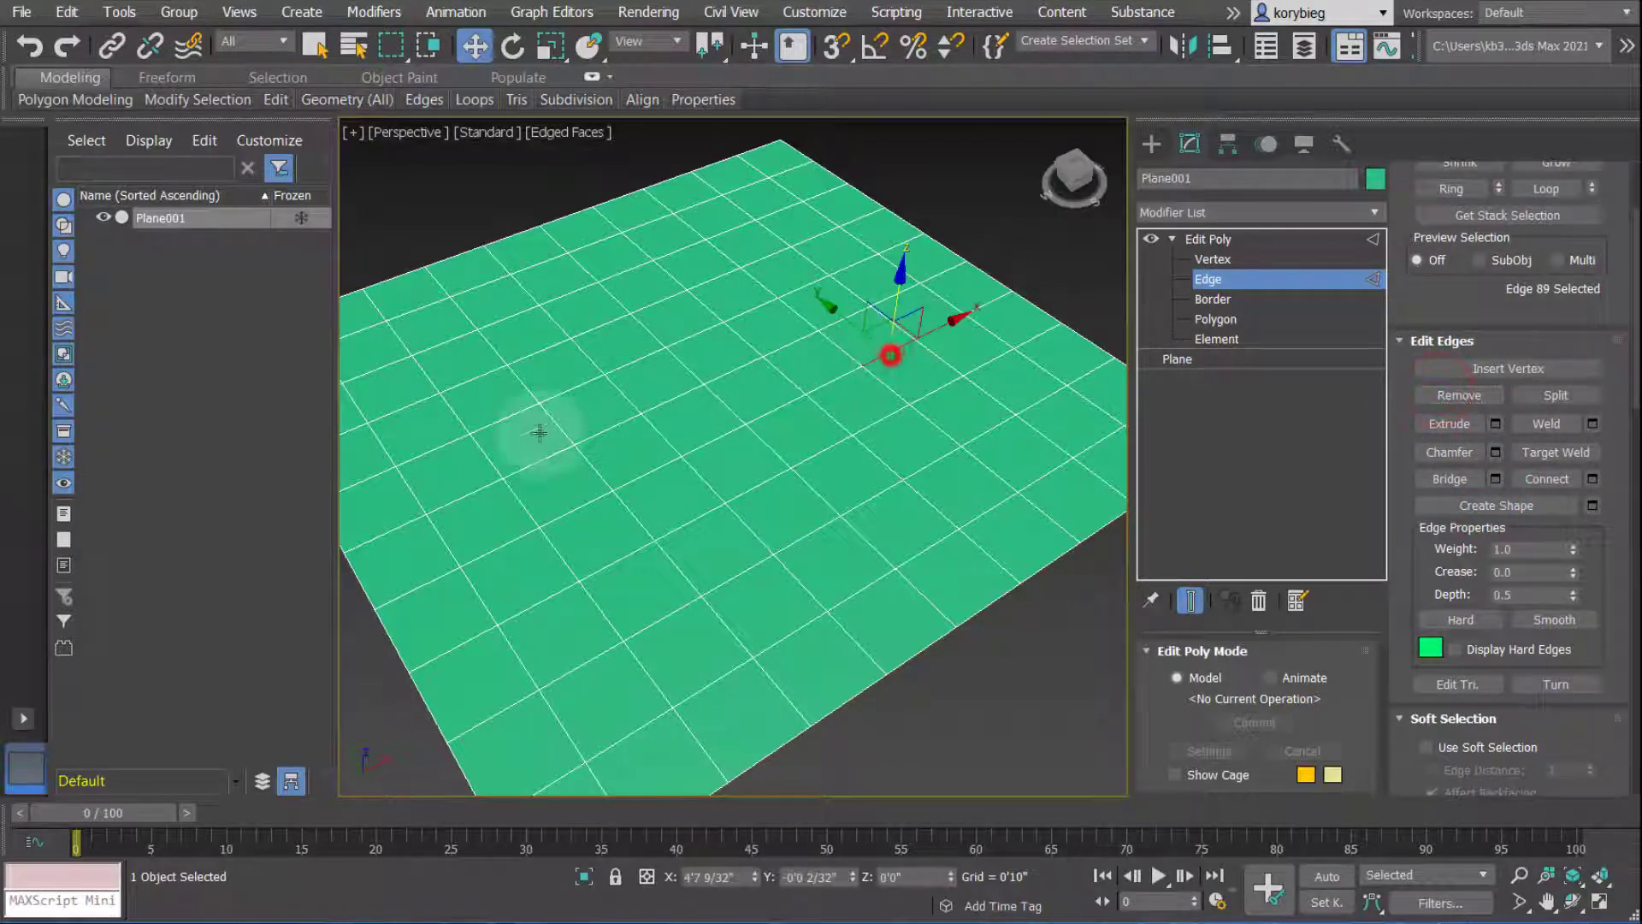
left_click(541, 353, "ctrl")
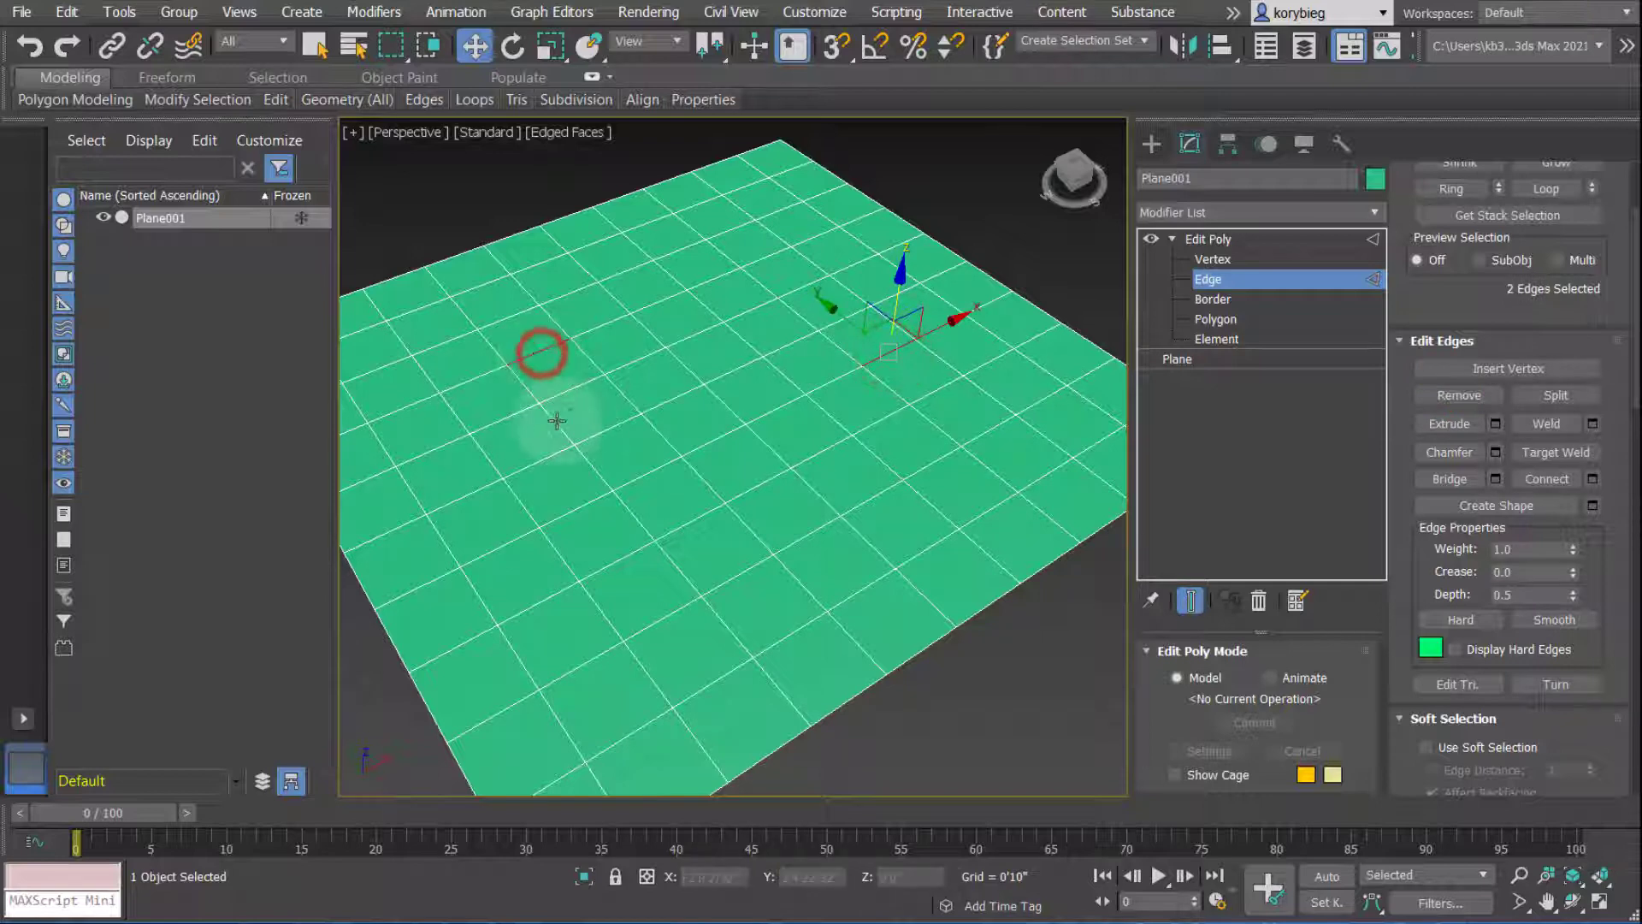
left_click(1458, 397)
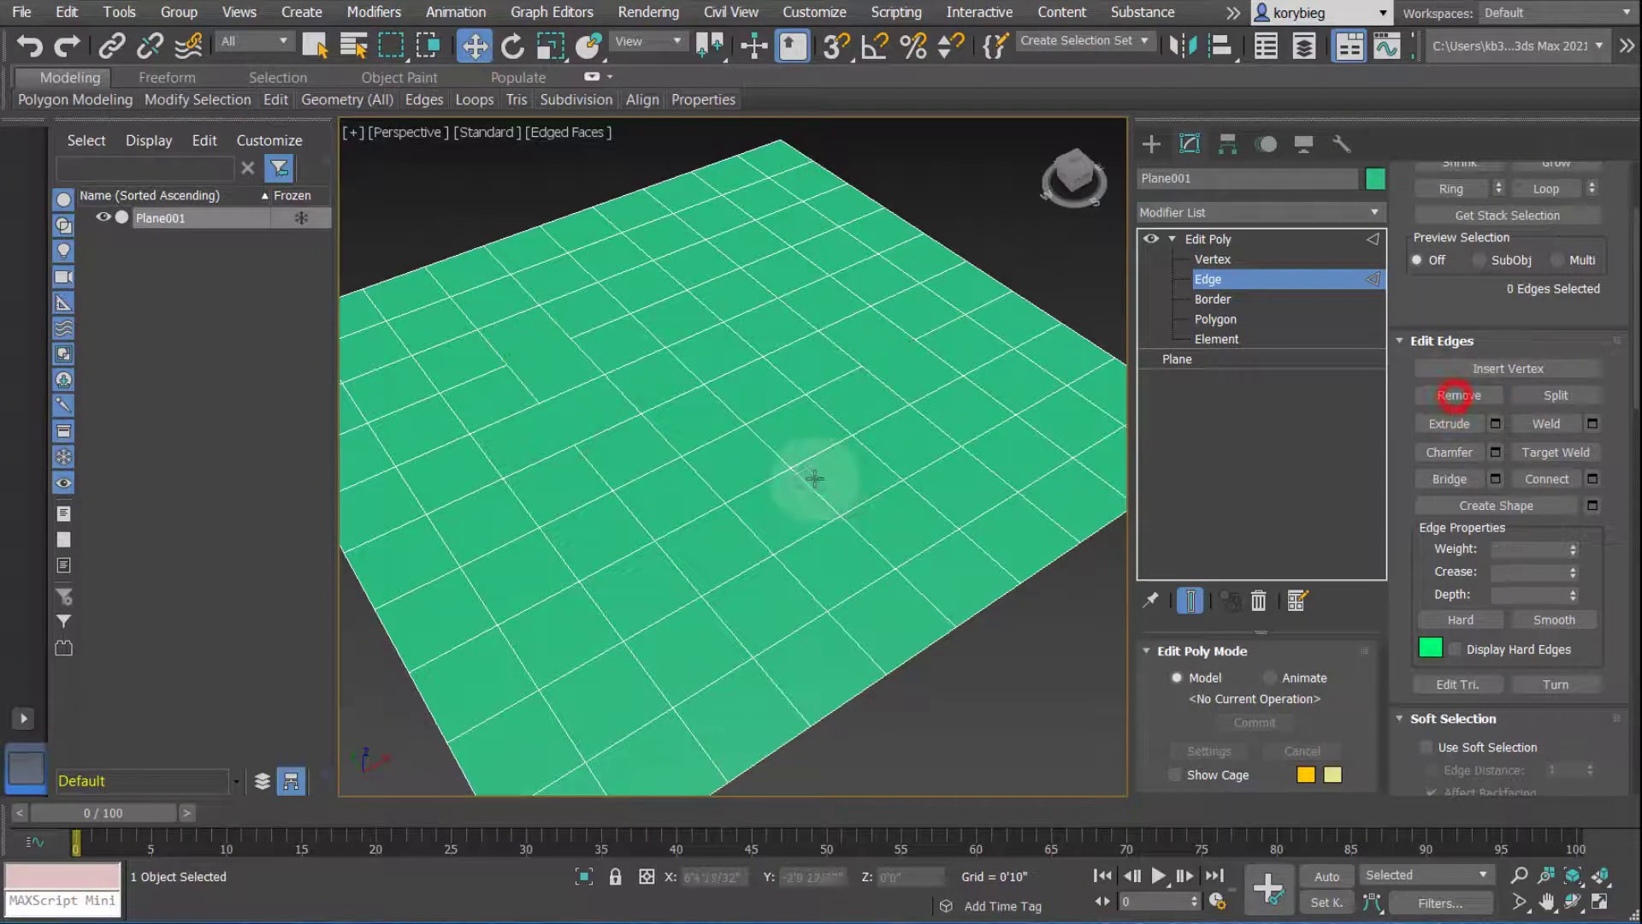
middle_click_drag(806, 476, 964, 367, "alt")
middle_click_drag(930, 524, 928, 519, "alt")
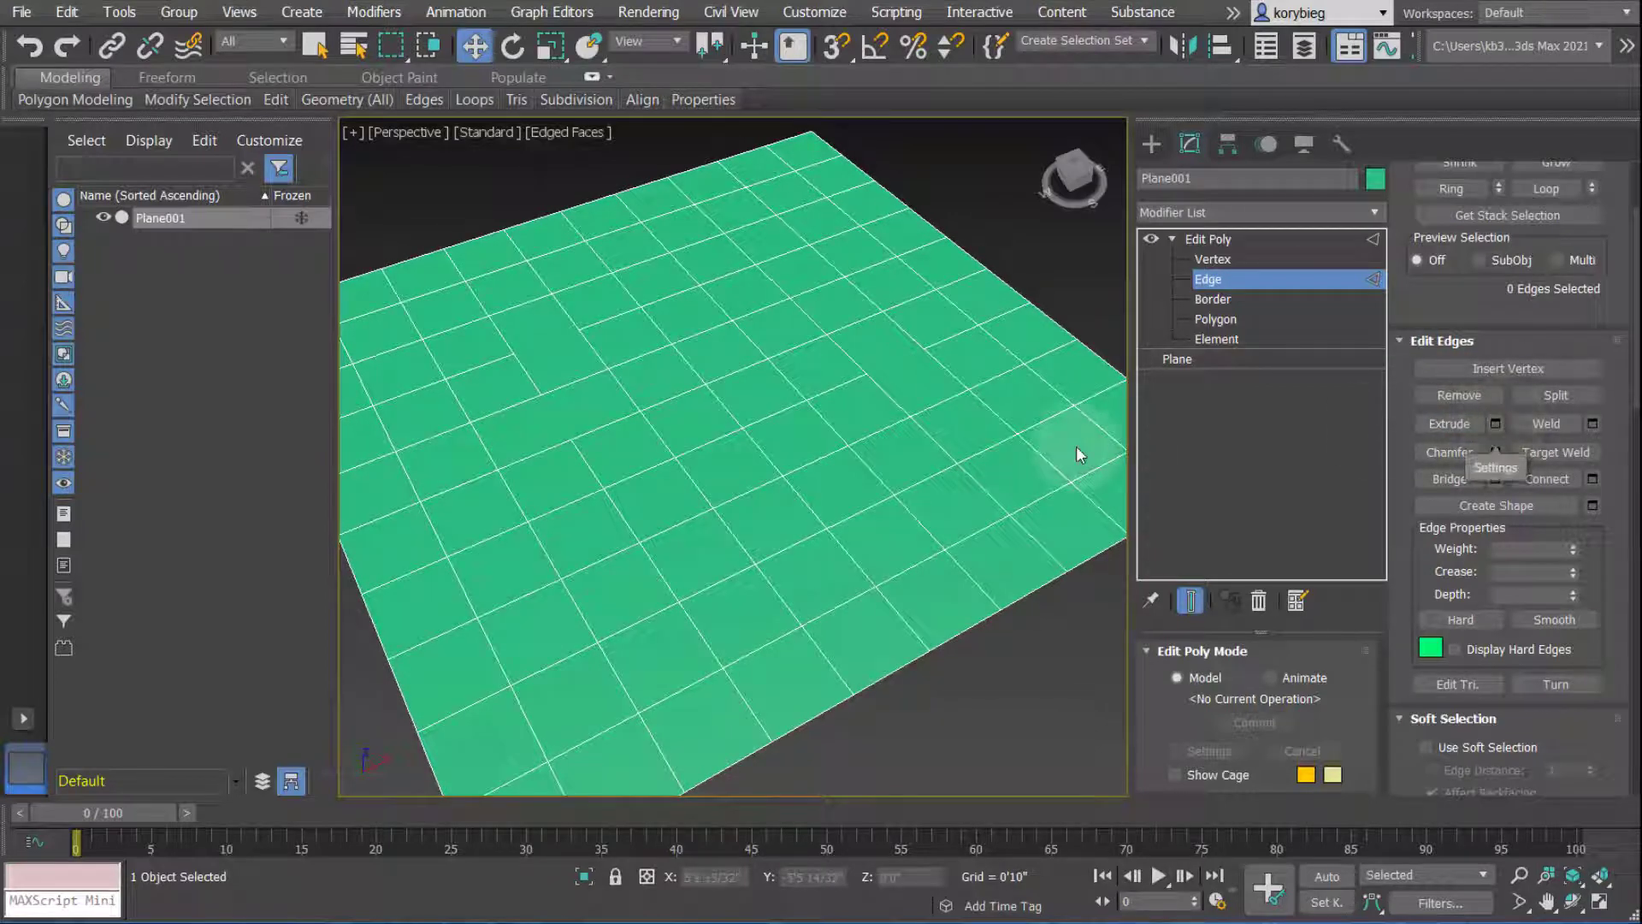
Extrude a central edge upward 1'11 14/32" into a peaked tent, then pick a side edge.
left_click(815, 462)
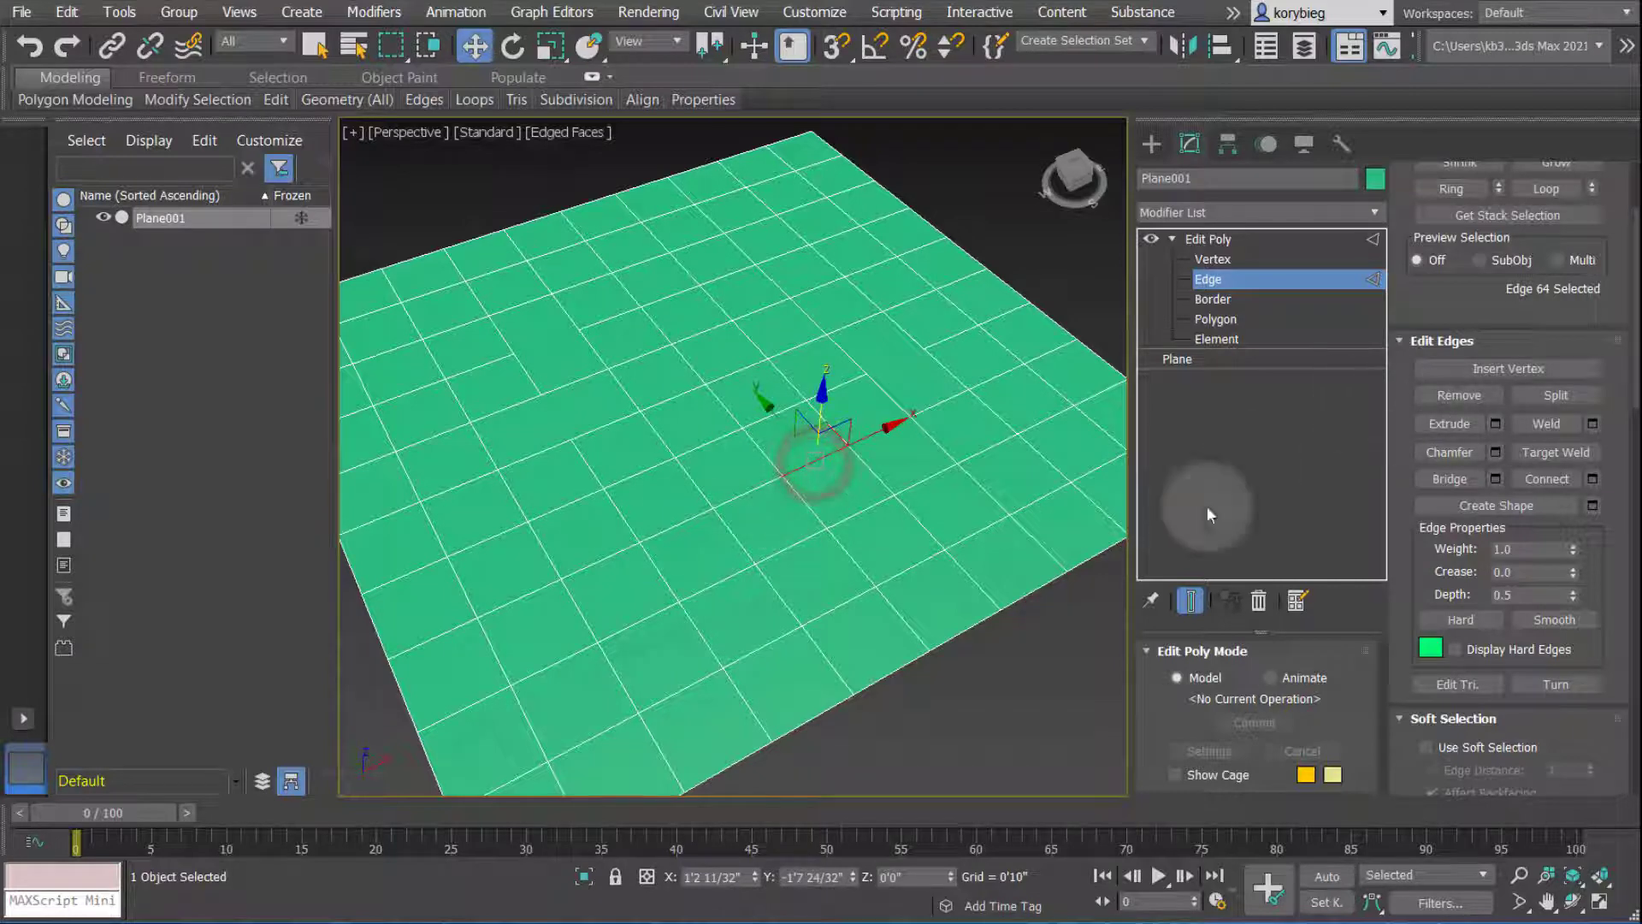
left_click(1494, 425)
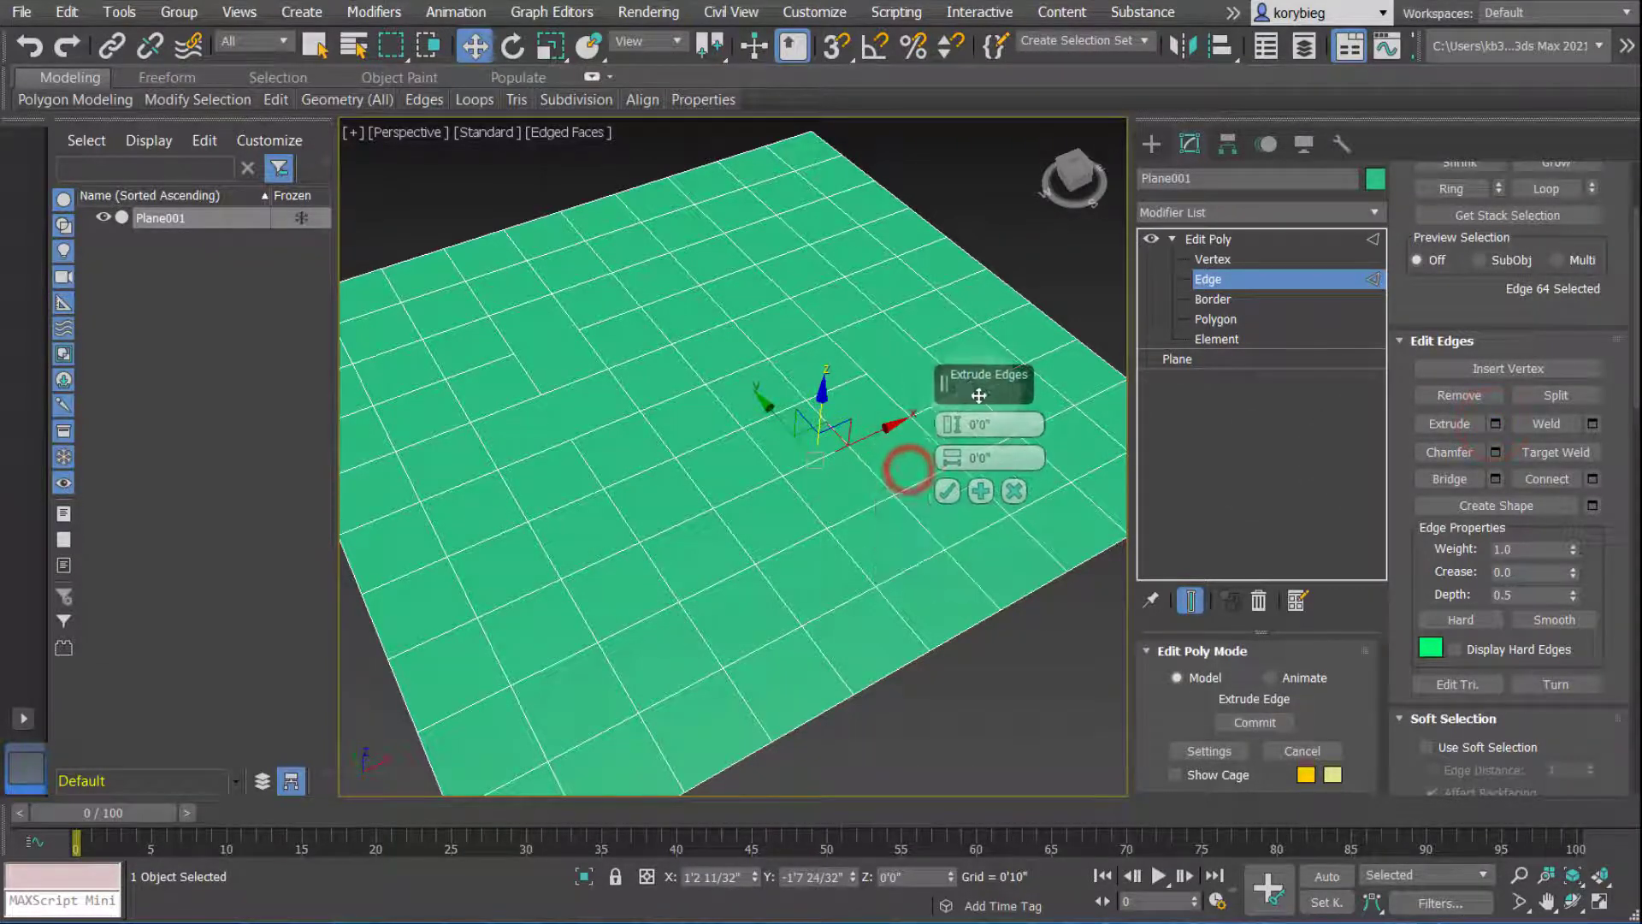
left_click_drag(955, 426, 949, 333)
left_click_drag(951, 457, 948, 418)
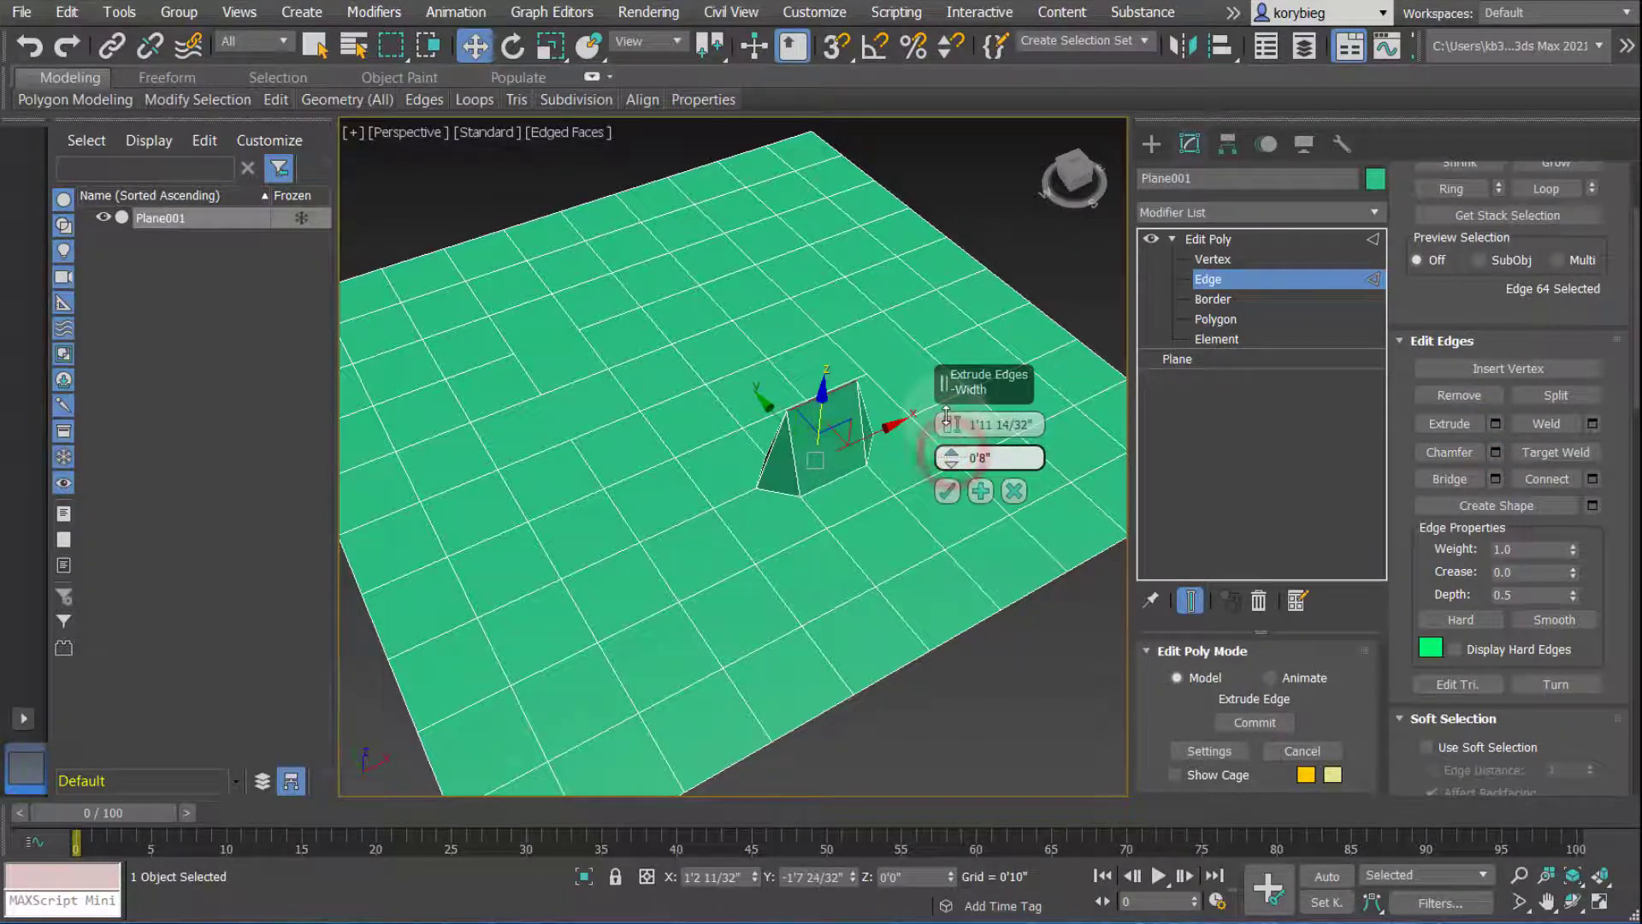
middle_click_drag(612, 542, 667, 557, "alt")
left_click(949, 493)
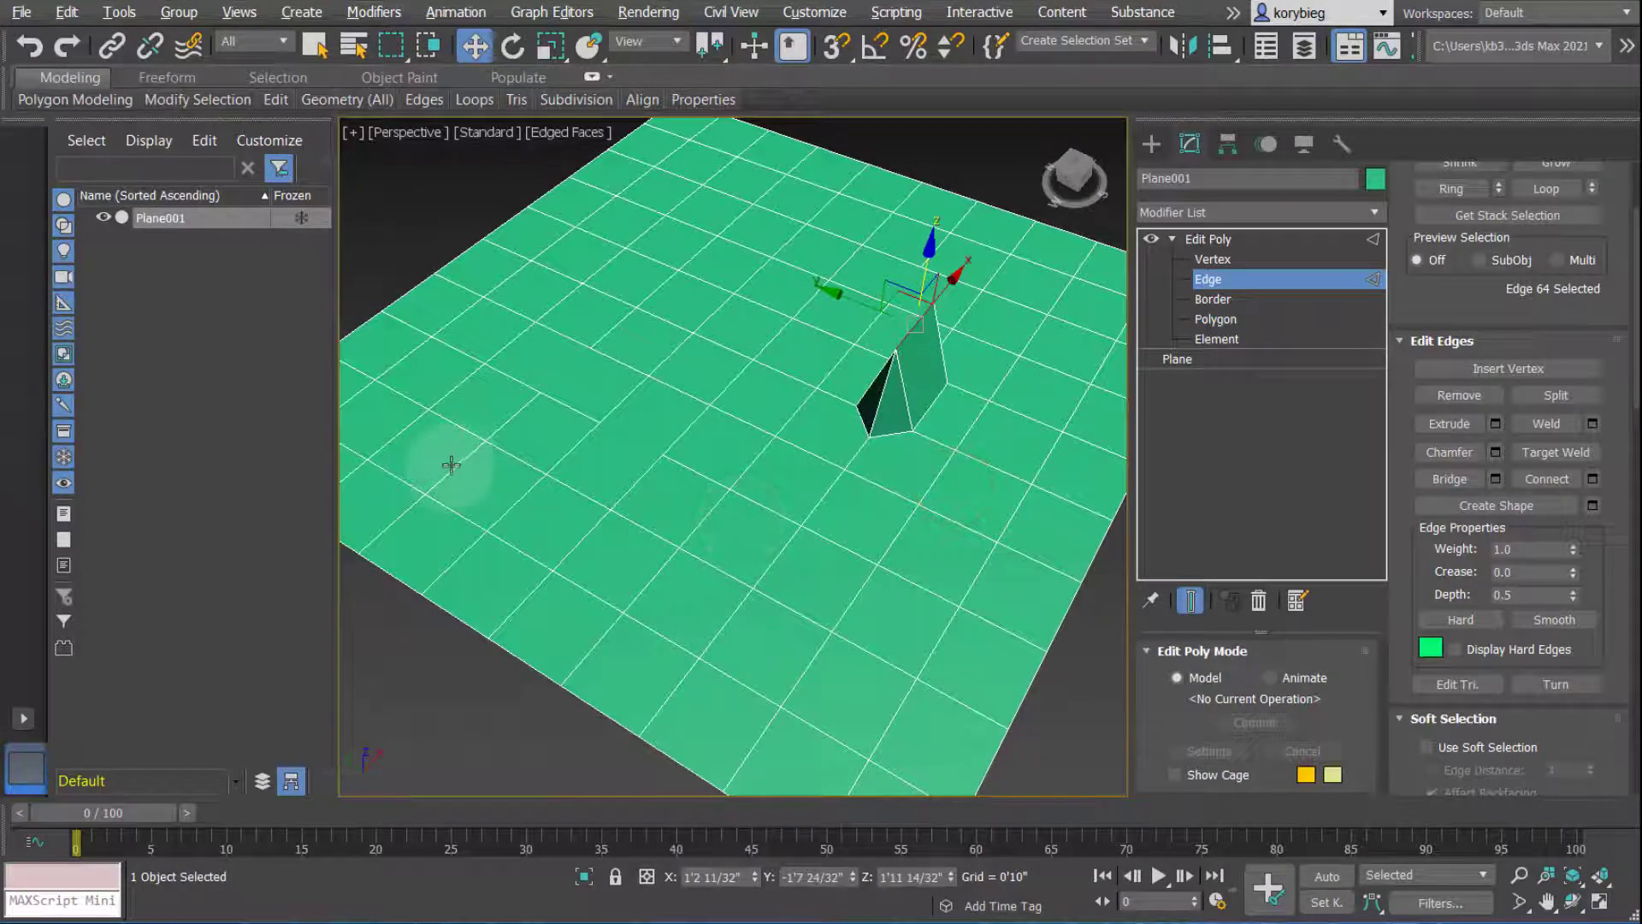
middle_click_drag(449, 468, 598, 403, "alt")
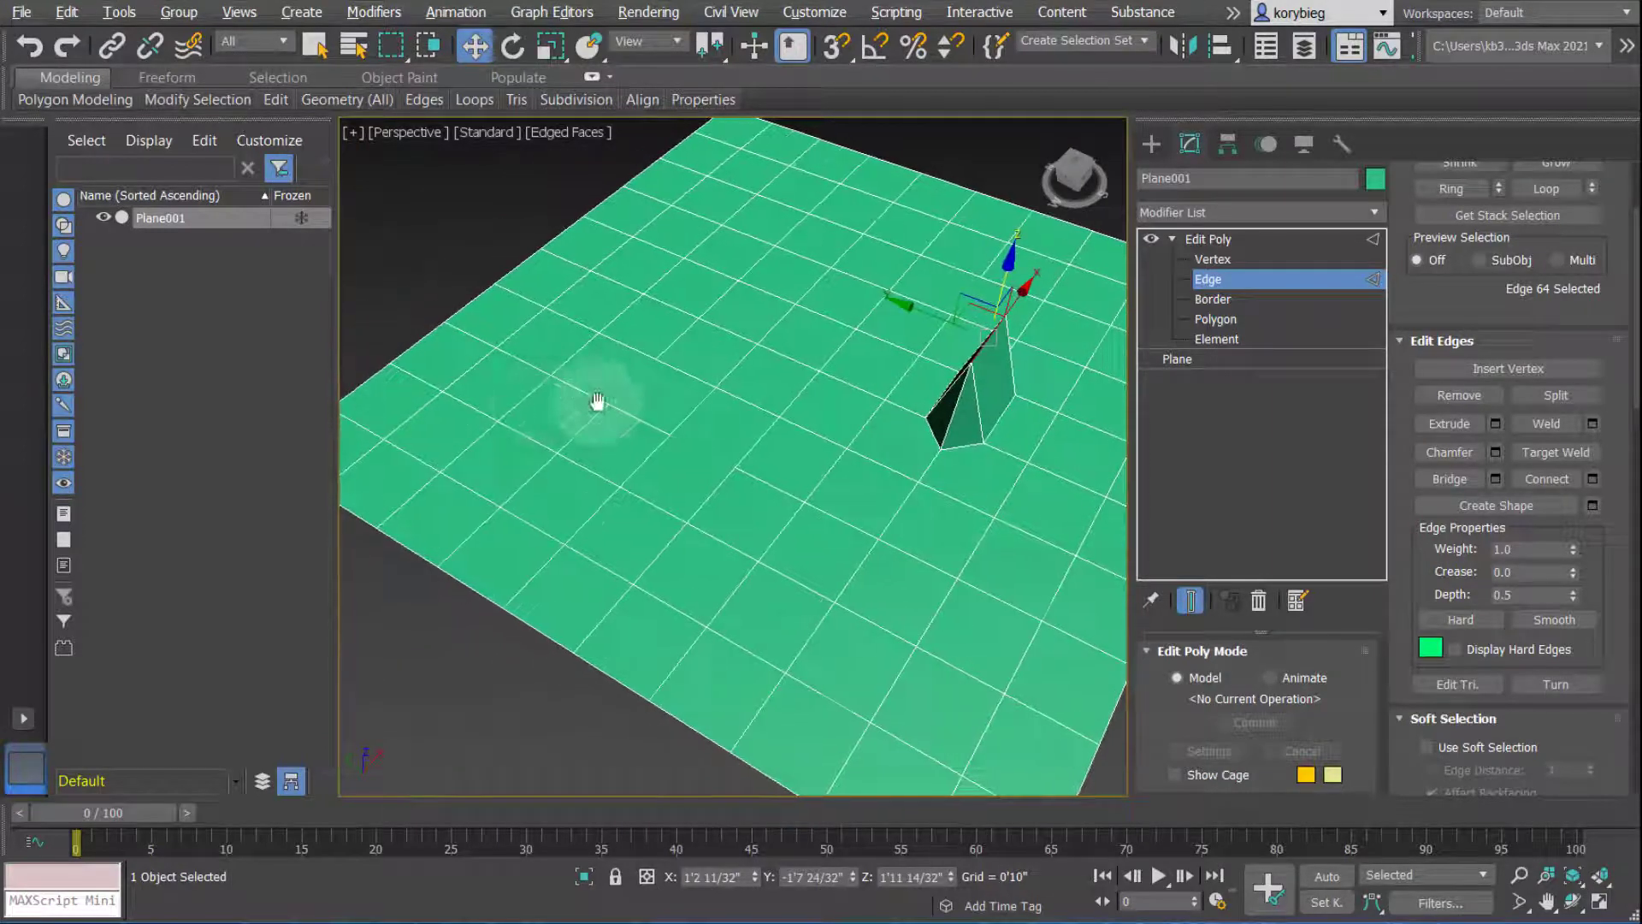
left_click(411, 416)
left_click(1568, 398)
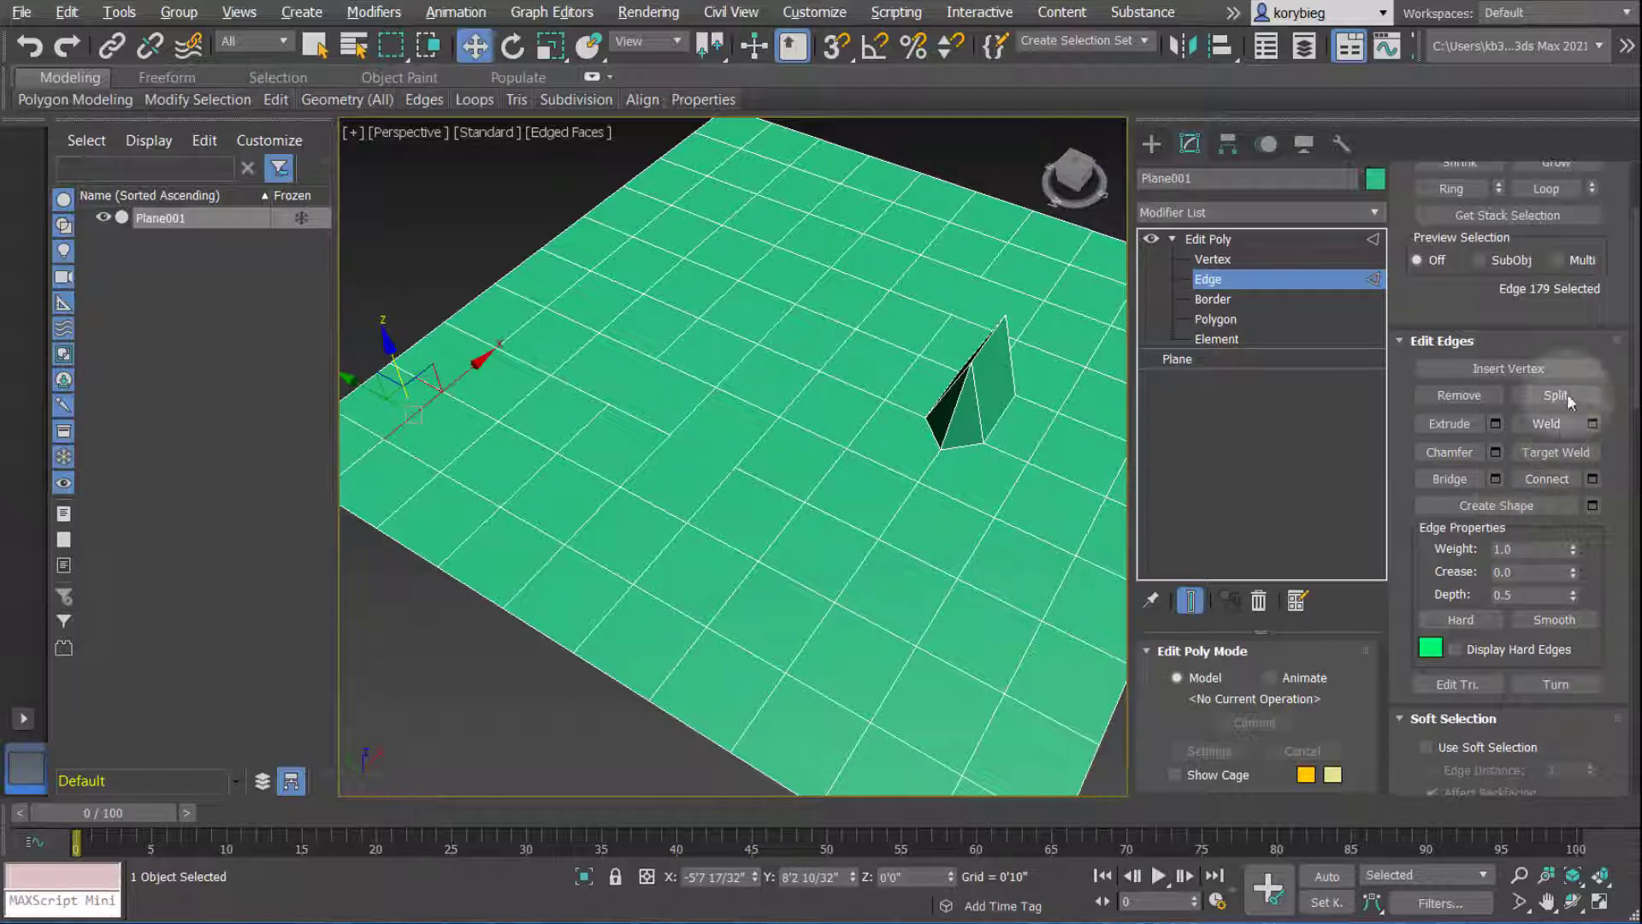
Extend the side edge to its full loop and extrude it 1'3" high into a wall.
left_click(1537, 195)
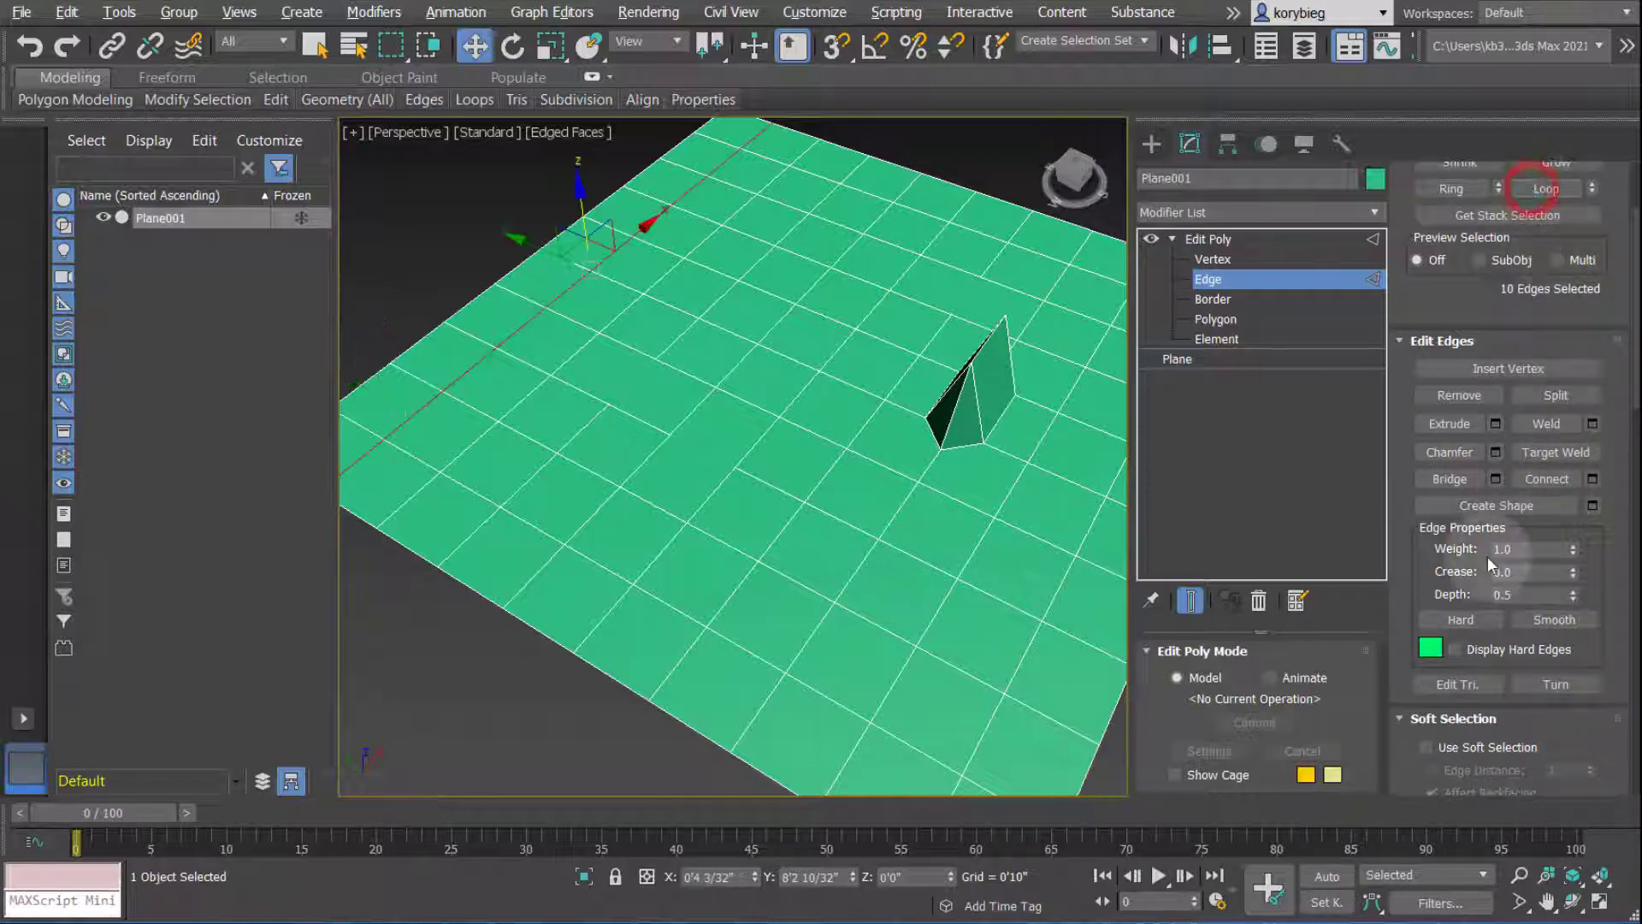
left_click(1495, 424)
left_click_drag(952, 424, 942, 422)
middle_click_drag(638, 489, 855, 514, "alt")
left_click(947, 494)
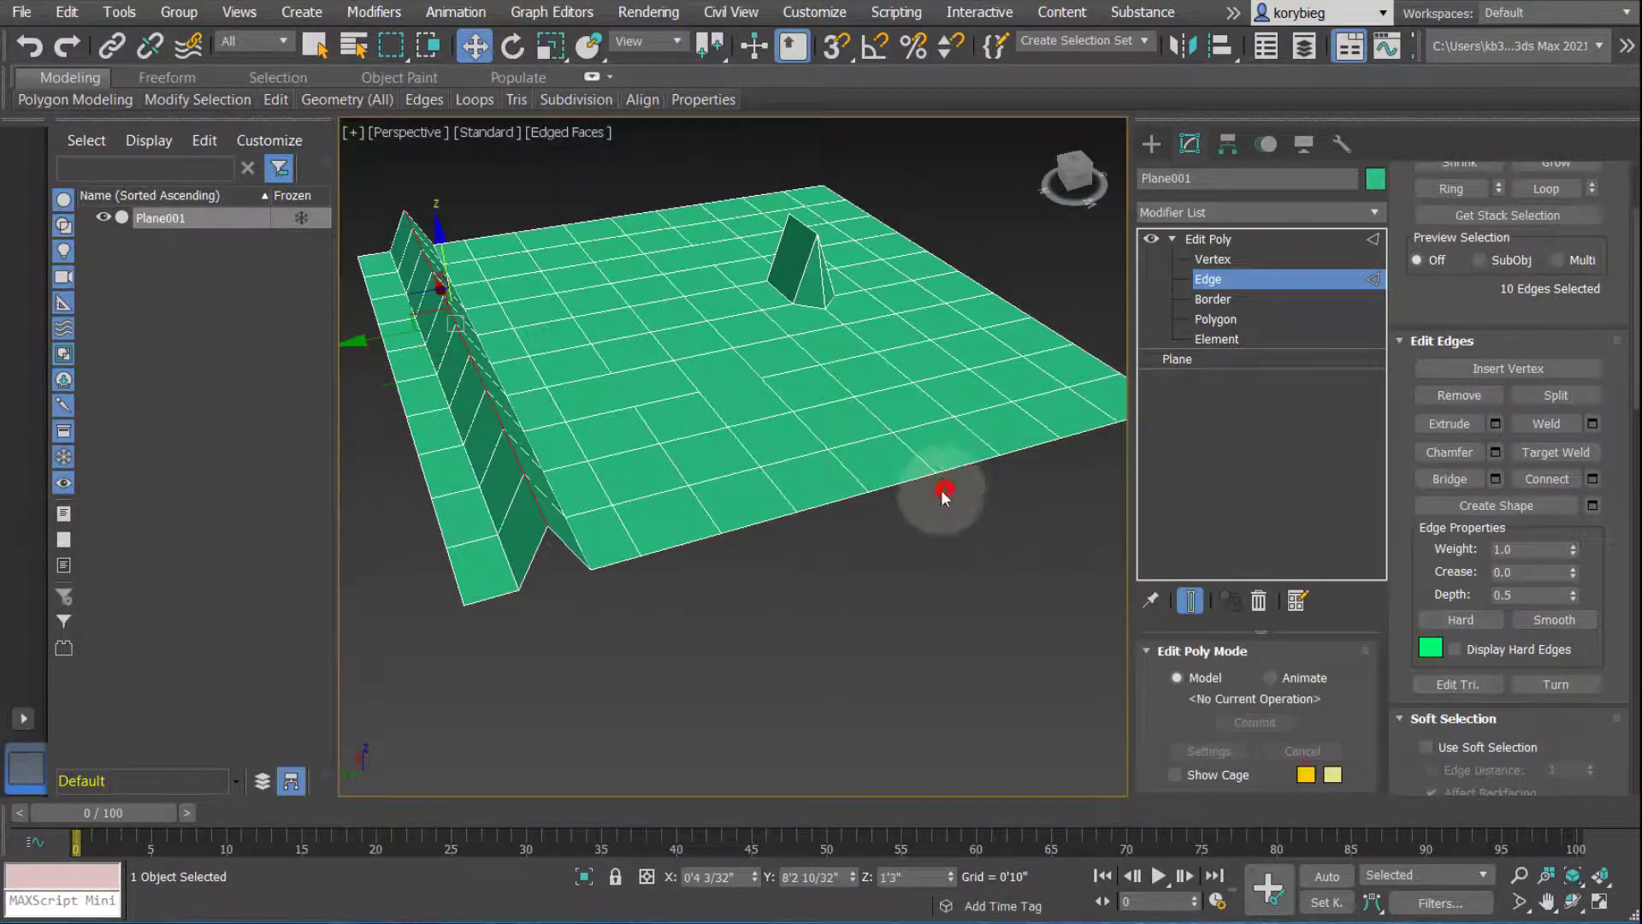
middle_click_drag(946, 487, 1589, 437, "alt")
middle_click_drag(820, 593, 772, 652, "alt")
left_click(794, 446)
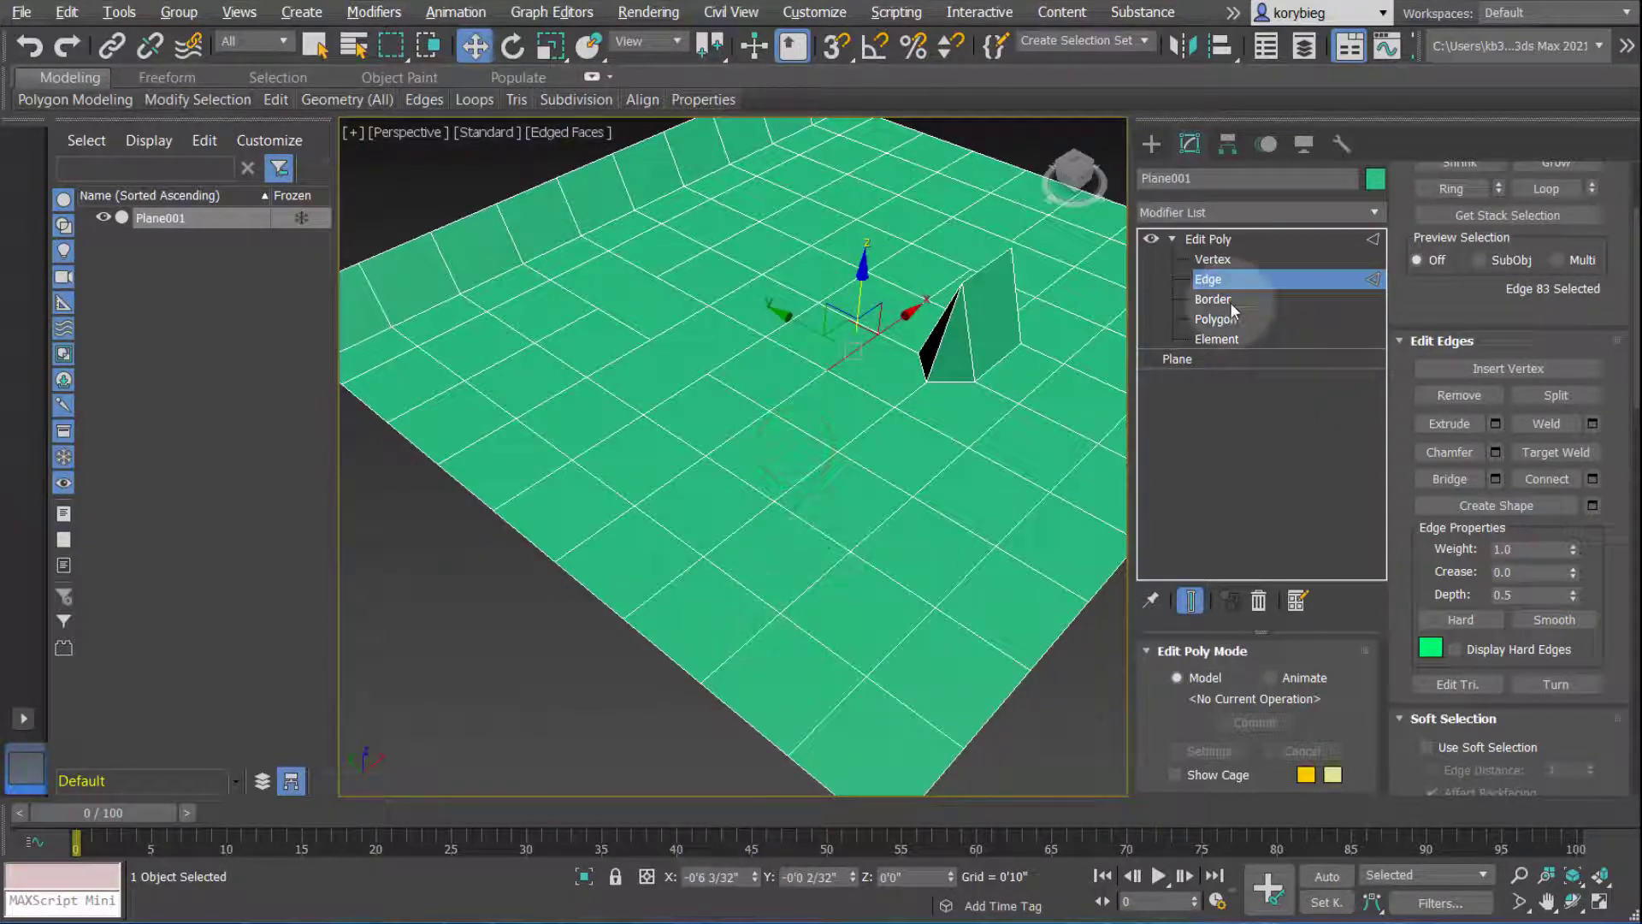
Delete one square polygon of the plane to leave a hole.
left_click(1215, 319)
left_click_drag(719, 629, 795, 571)
key("Delete")
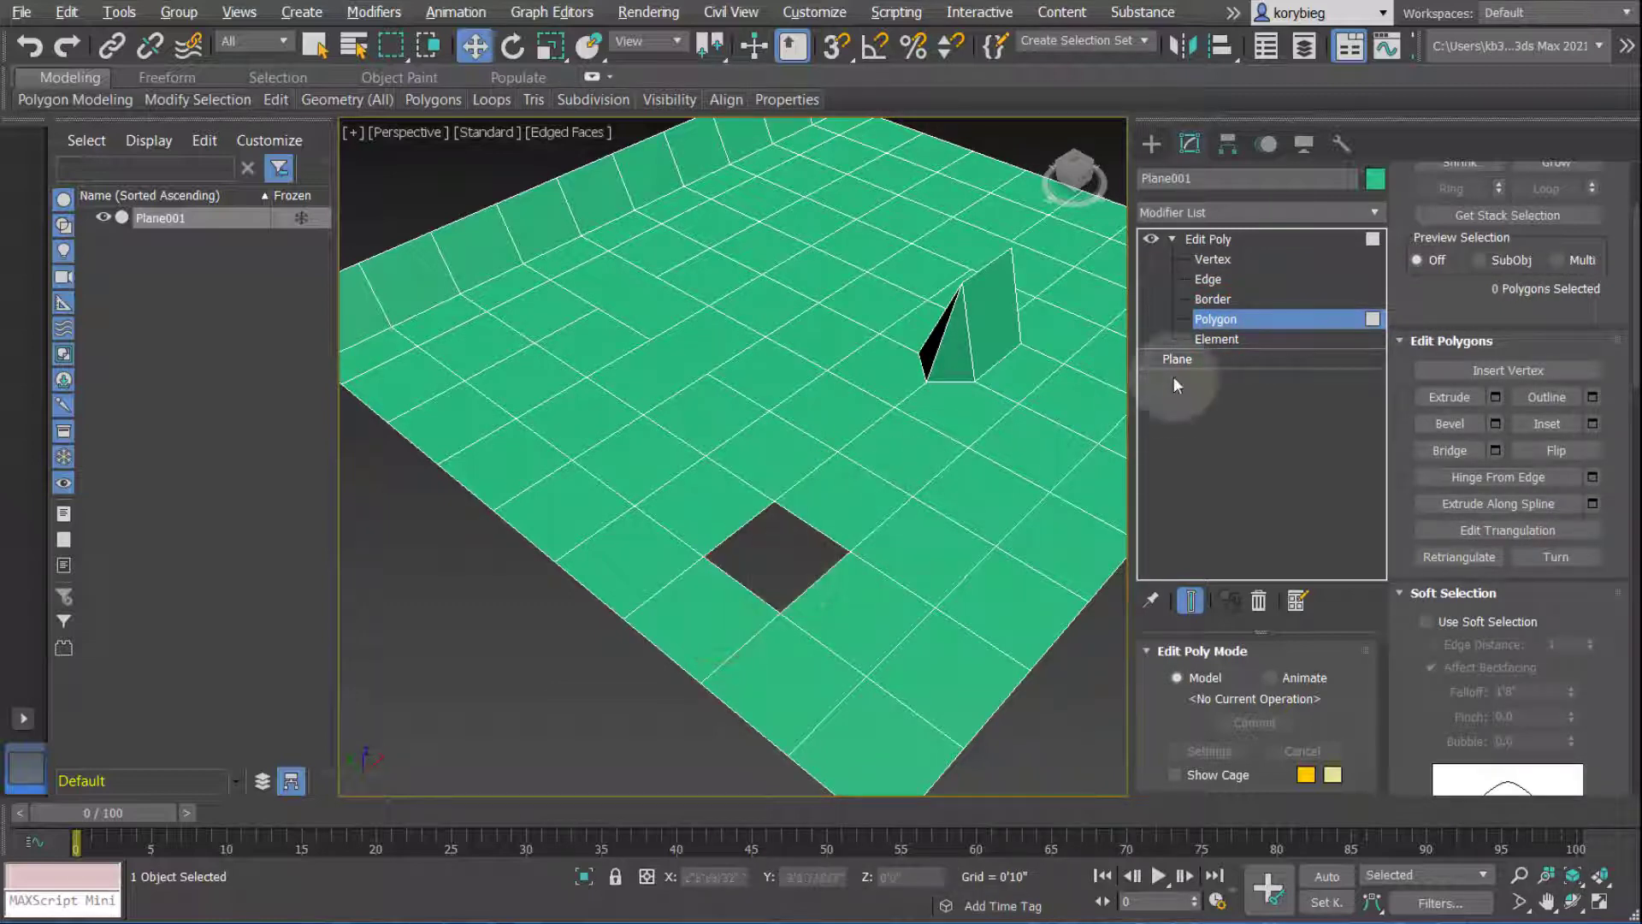
Weld two edges of the hole with a raised Weld Threshold to close it.
left_click(1206, 280)
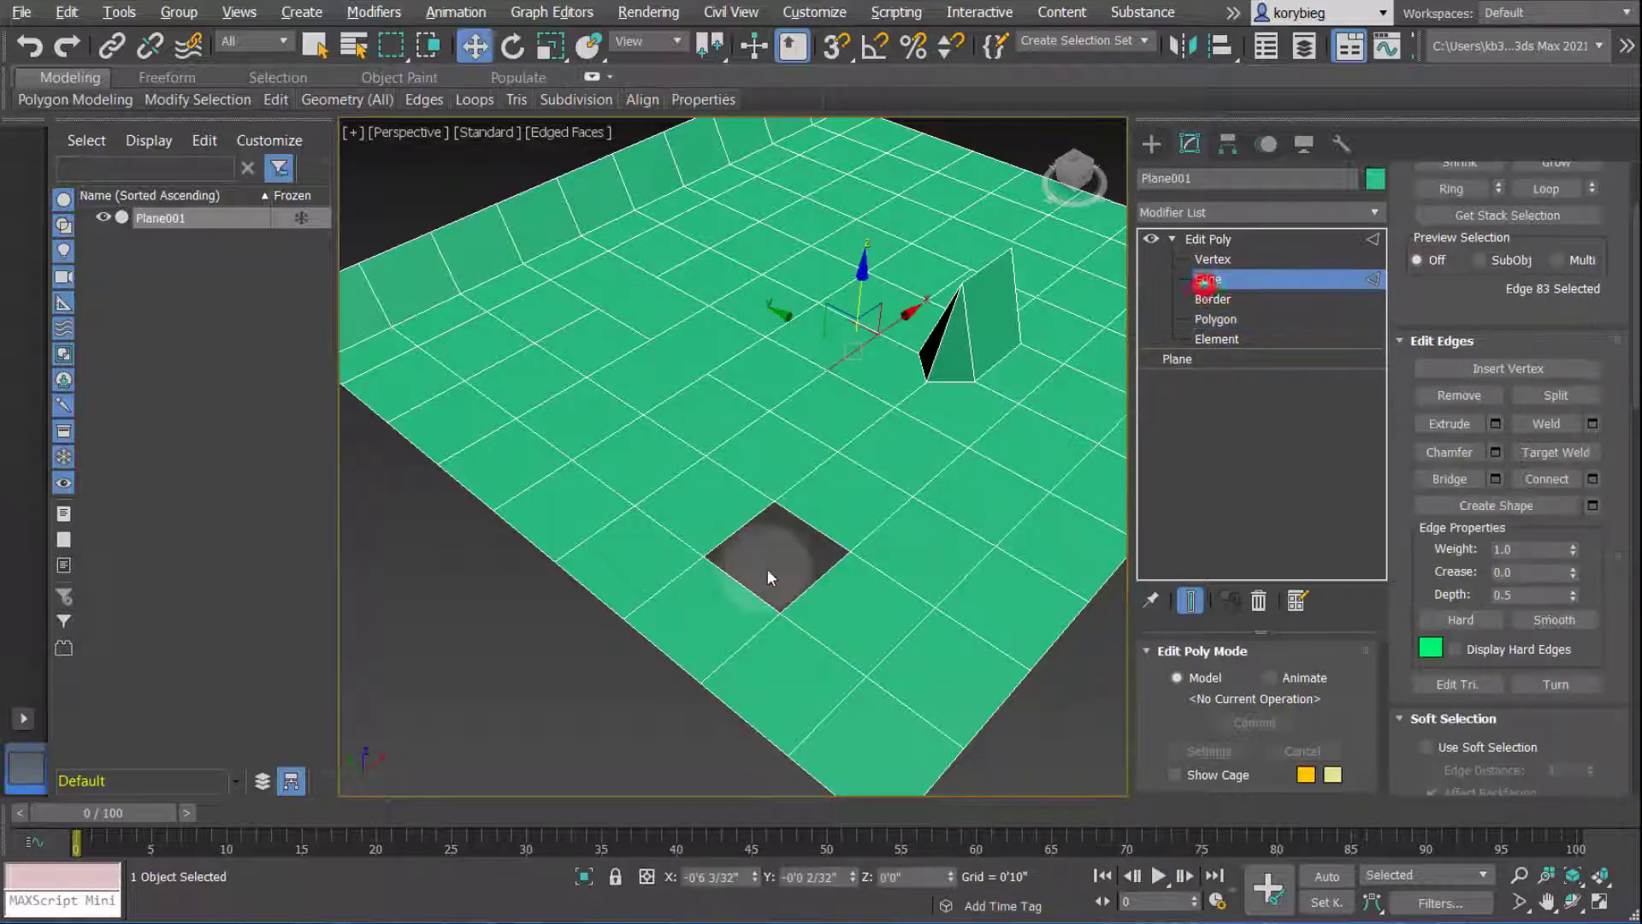
left_click(812, 577, "ctrl")
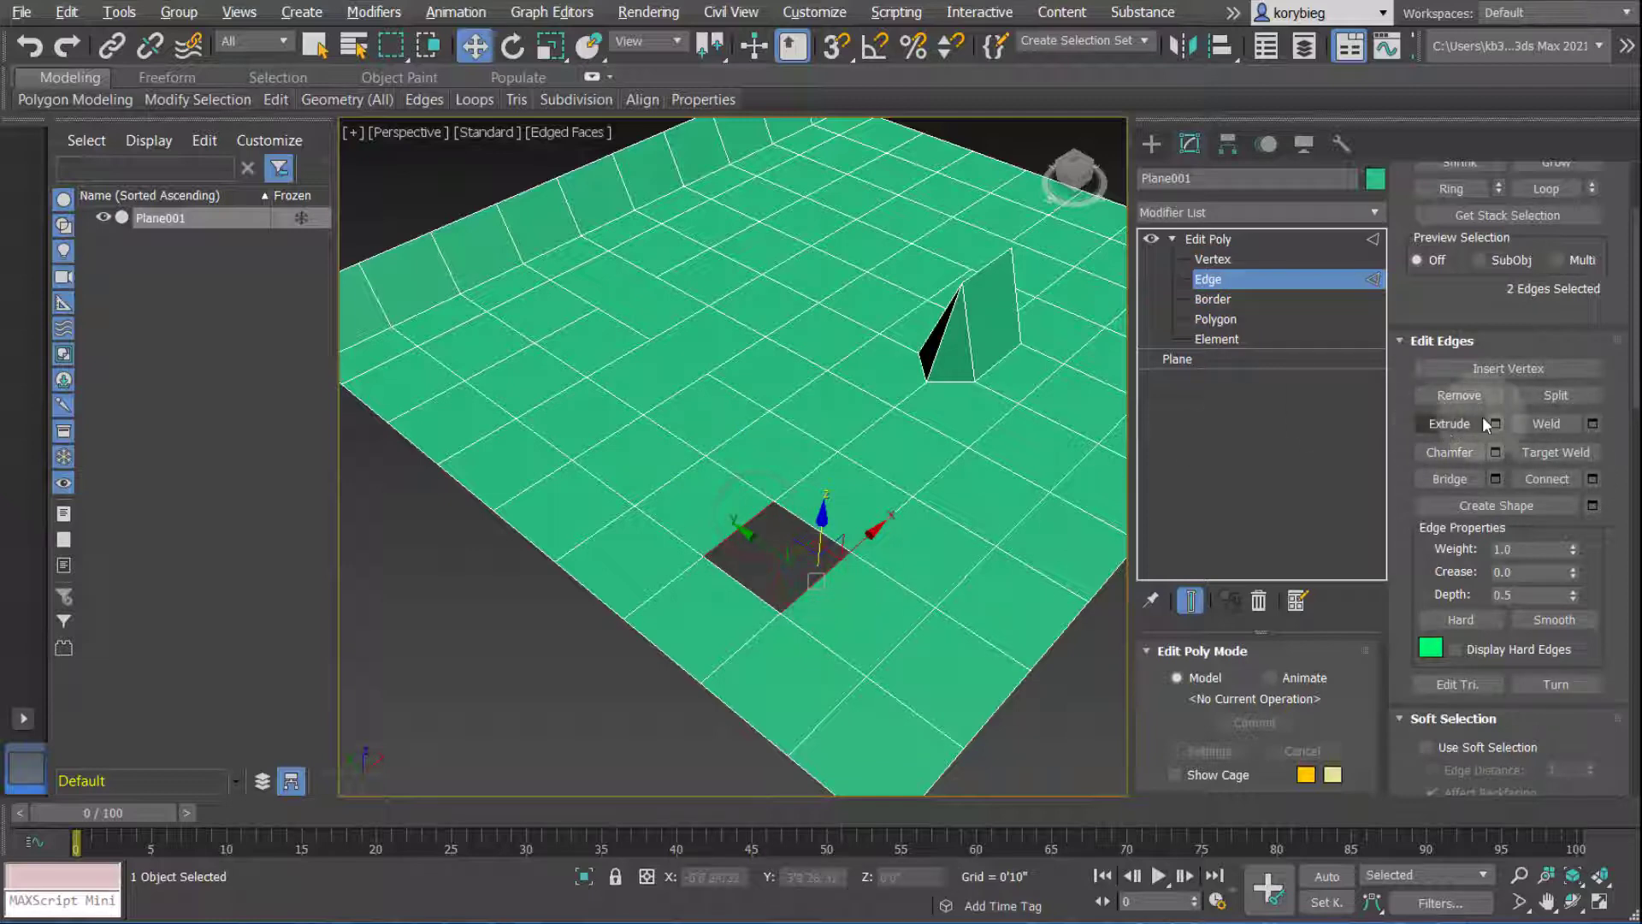
left_click(1592, 423)
left_click_drag(951, 424, 955, 257)
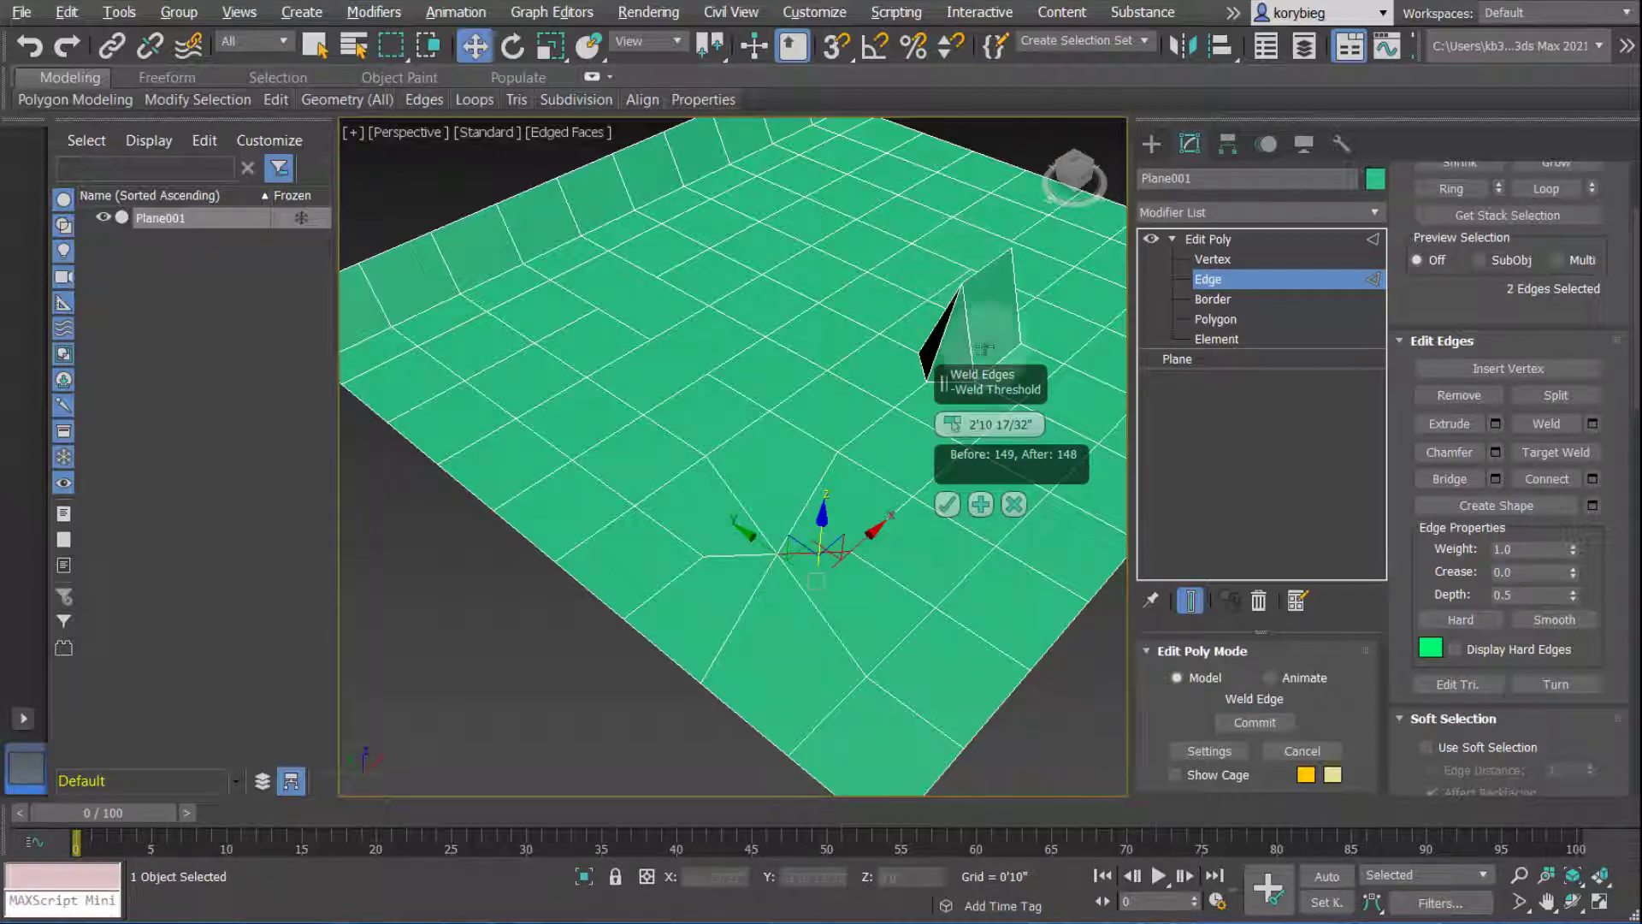
left_click(947, 504)
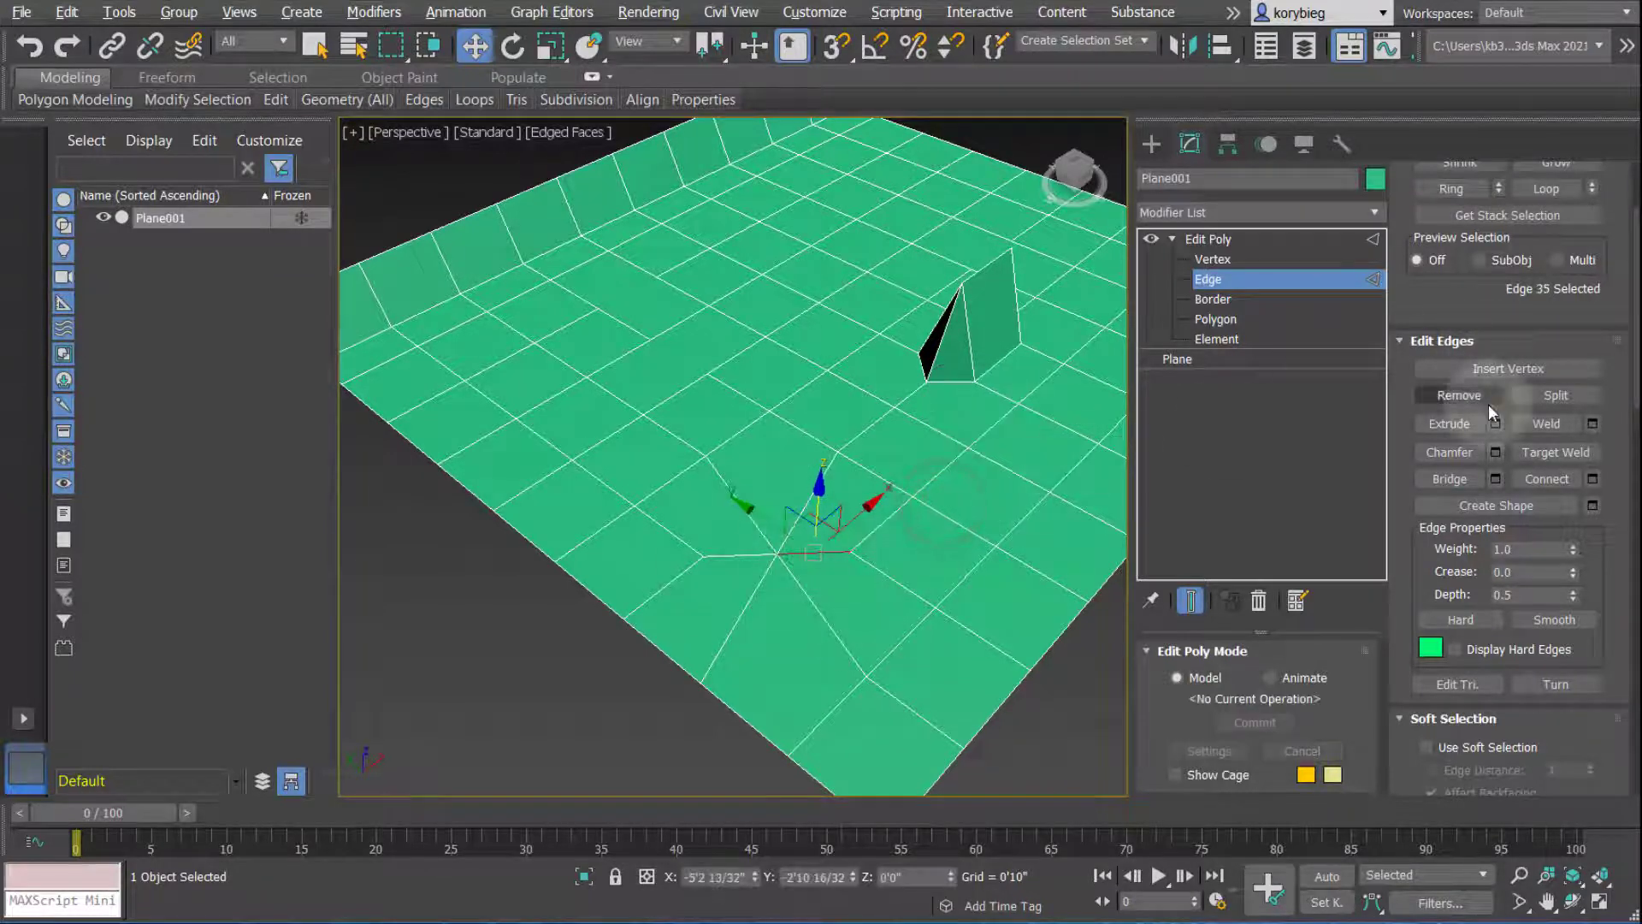
Chamfer two edges beside the tent open at 0'5 19/32", leaving two slot holes.
middle_click_drag(975, 668, 1002, 710, "alt")
left_click(1002, 711)
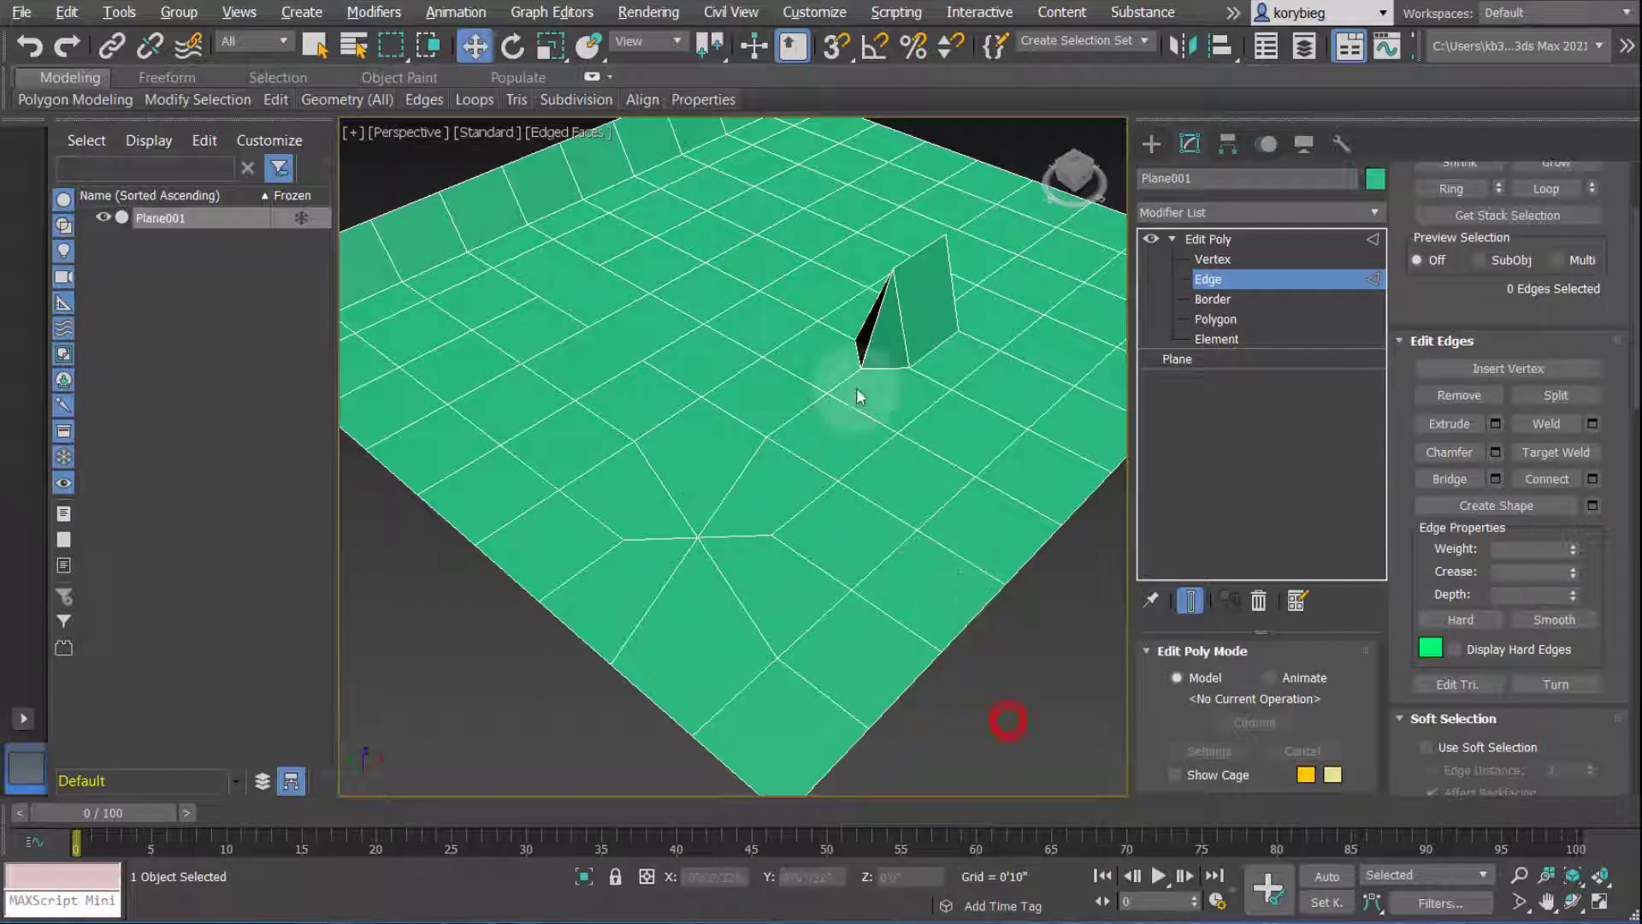
middle_click_drag(741, 314, 756, 307, "alt")
left_click(751, 289)
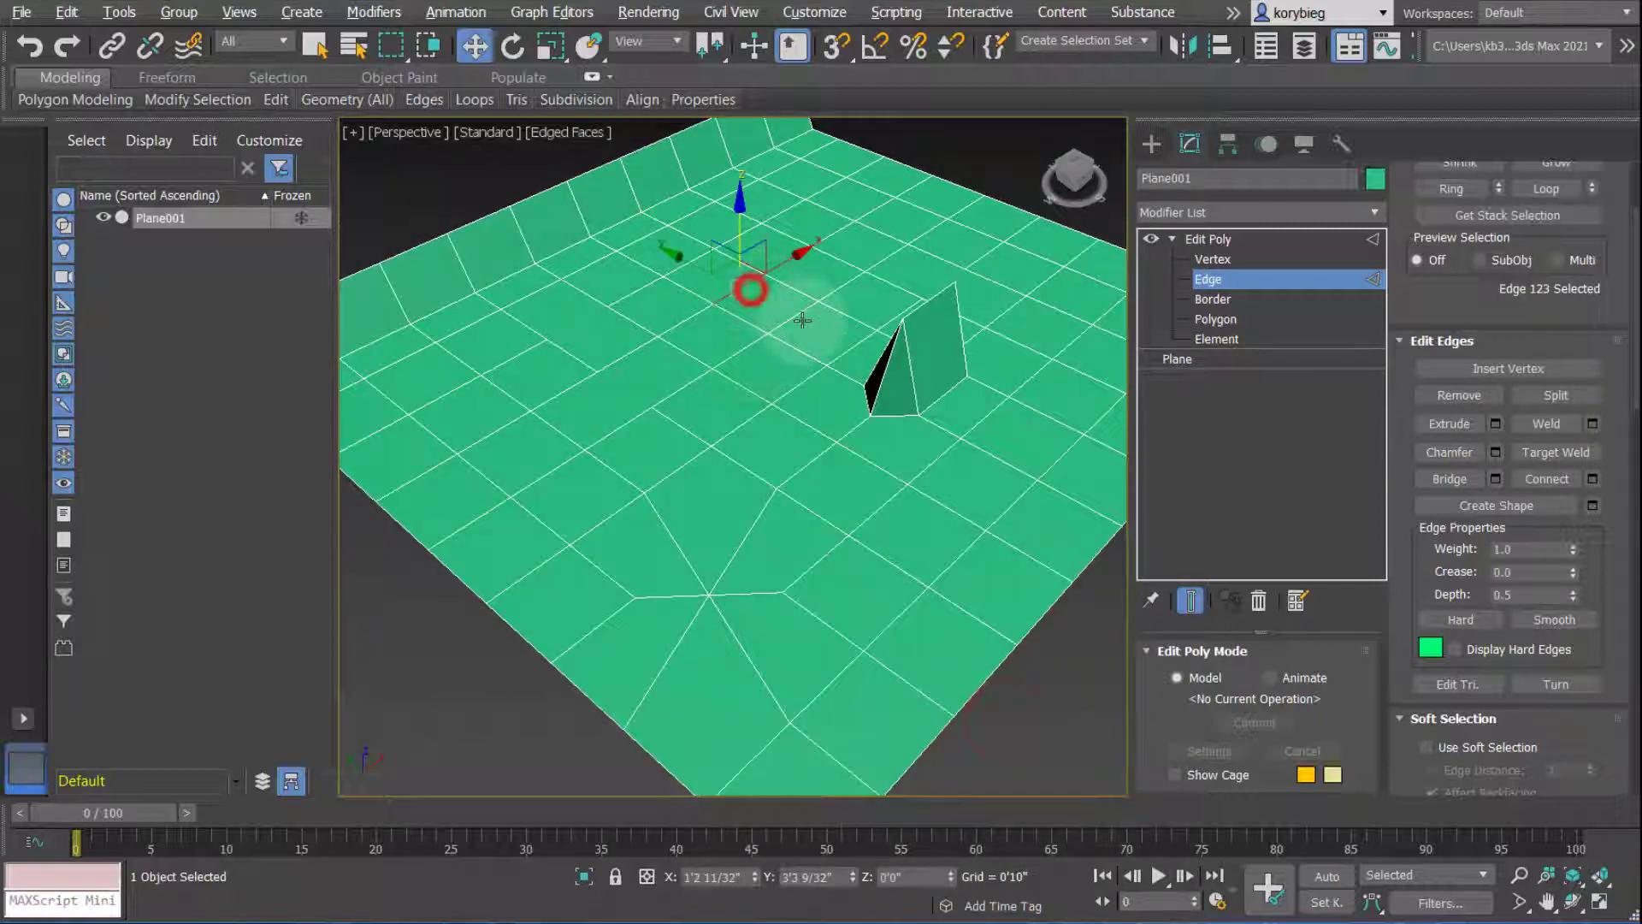
left_click(795, 319, "ctrl")
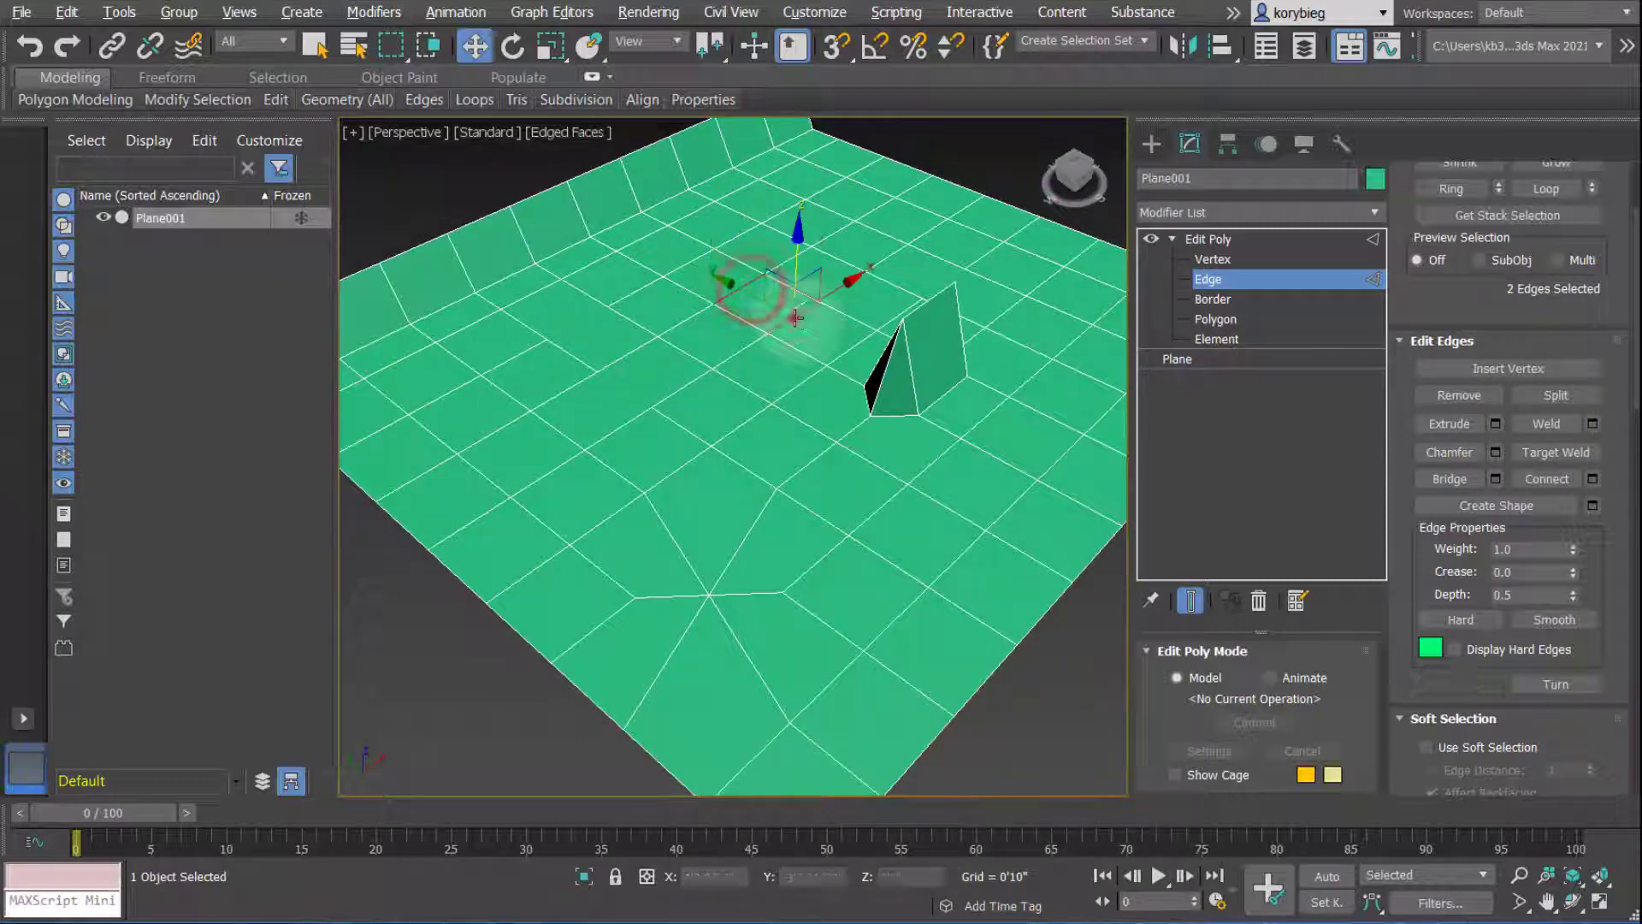
left_click(1496, 452)
mouse_move(925, 458)
left_mouse_down()
mouse_move(918, 416)
mouse_move(920, 440)
left_mouse_up()
left_click(933, 592)
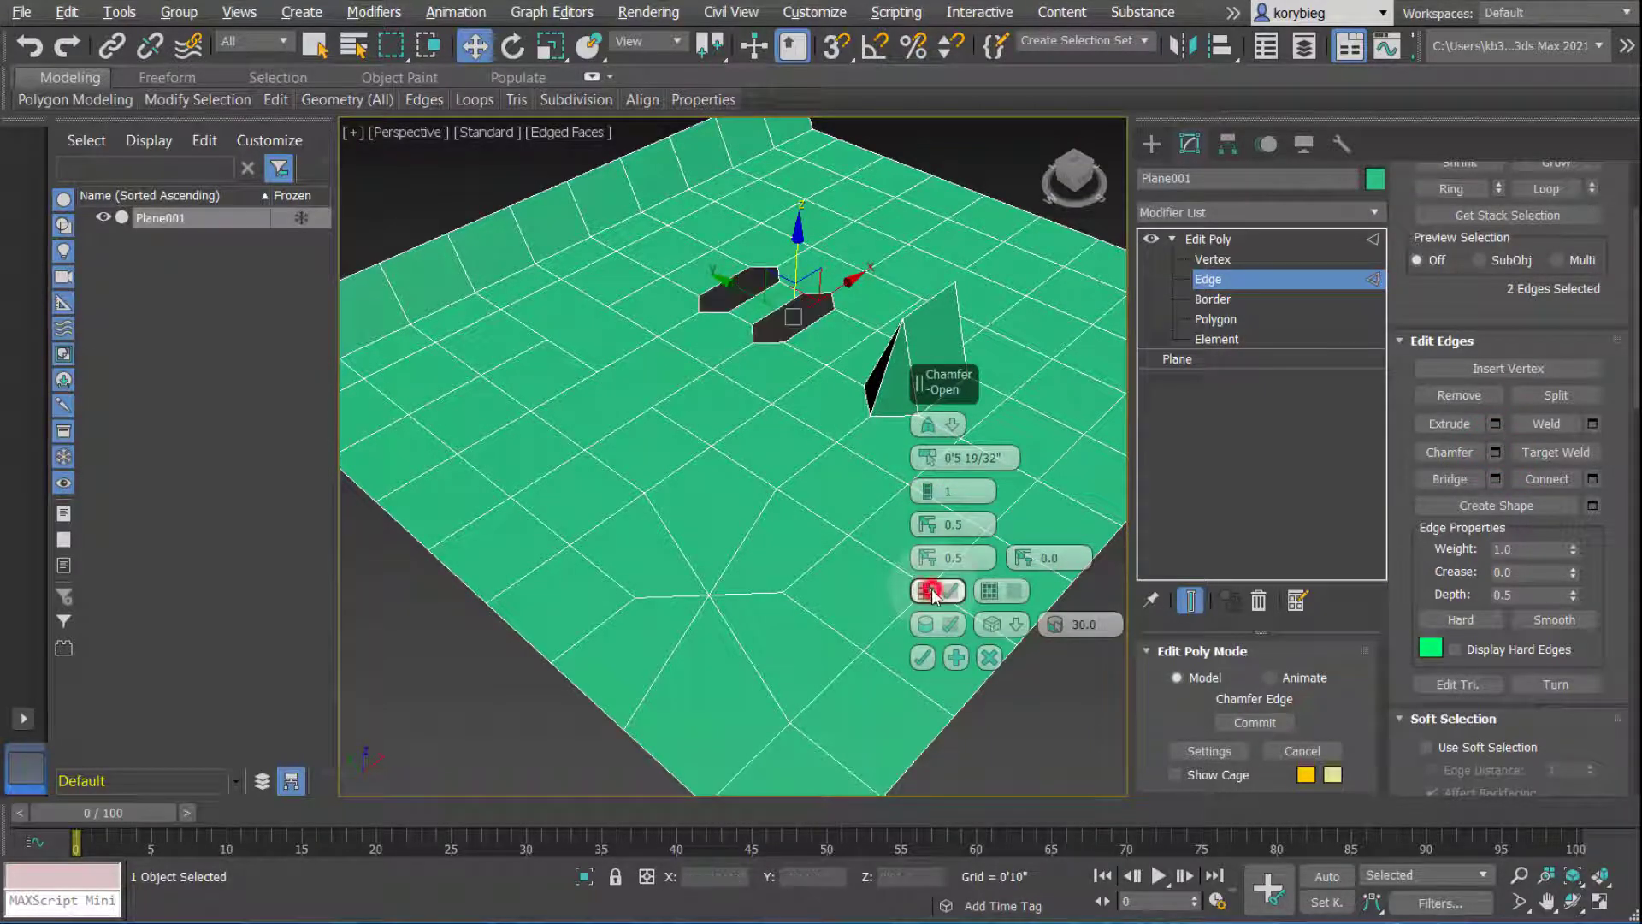
left_click(933, 593)
left_click(933, 593)
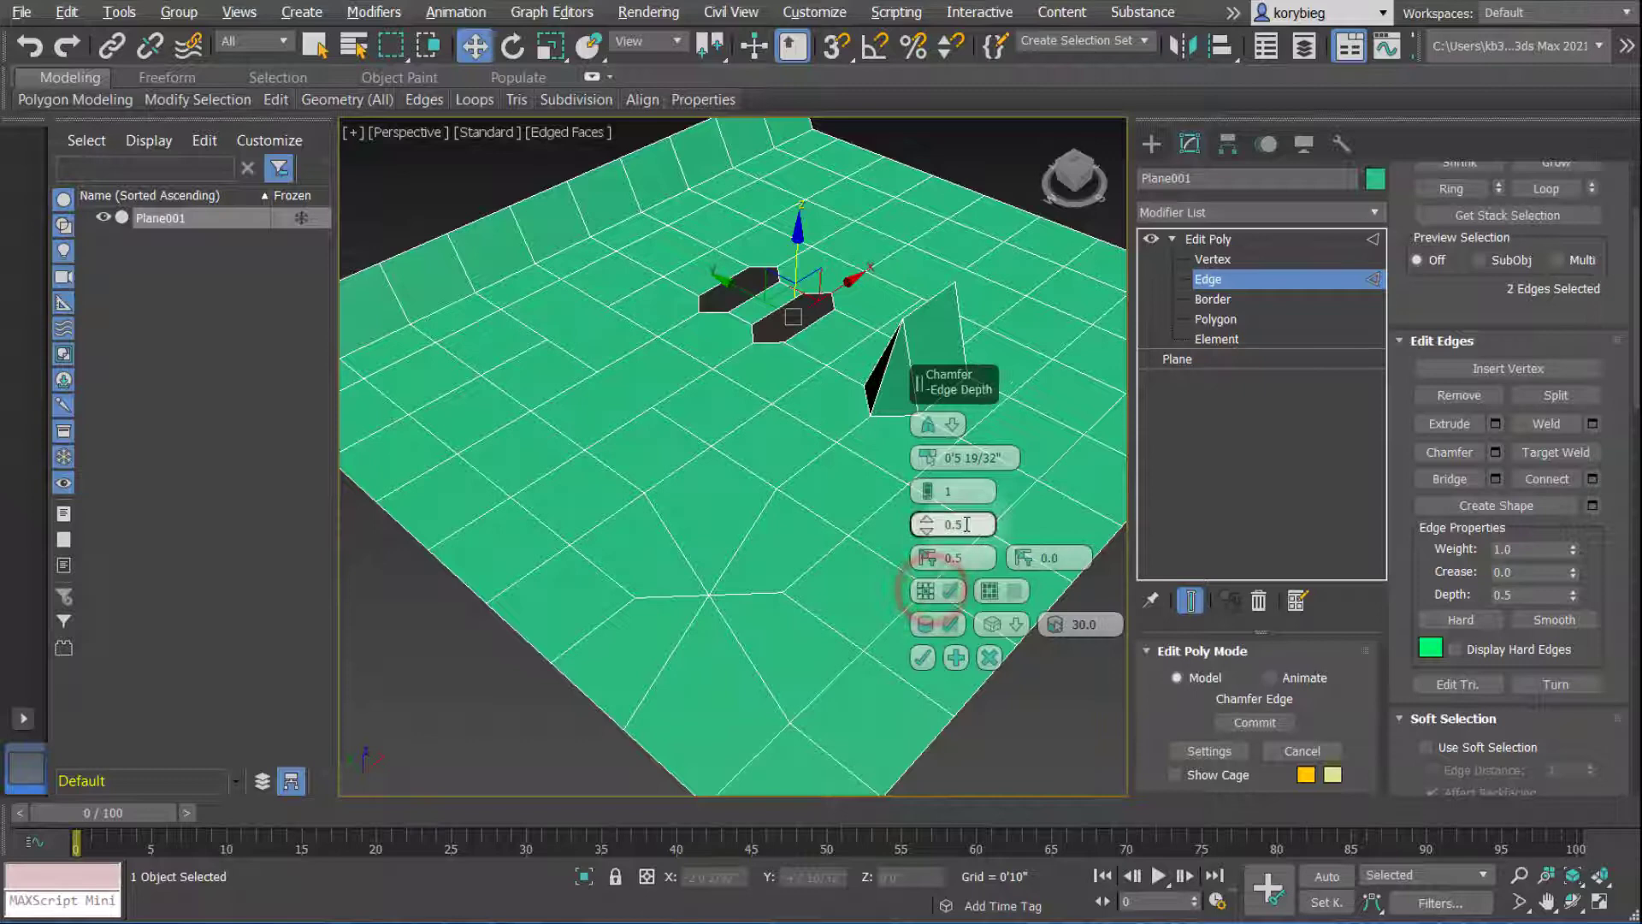
left_click(922, 659)
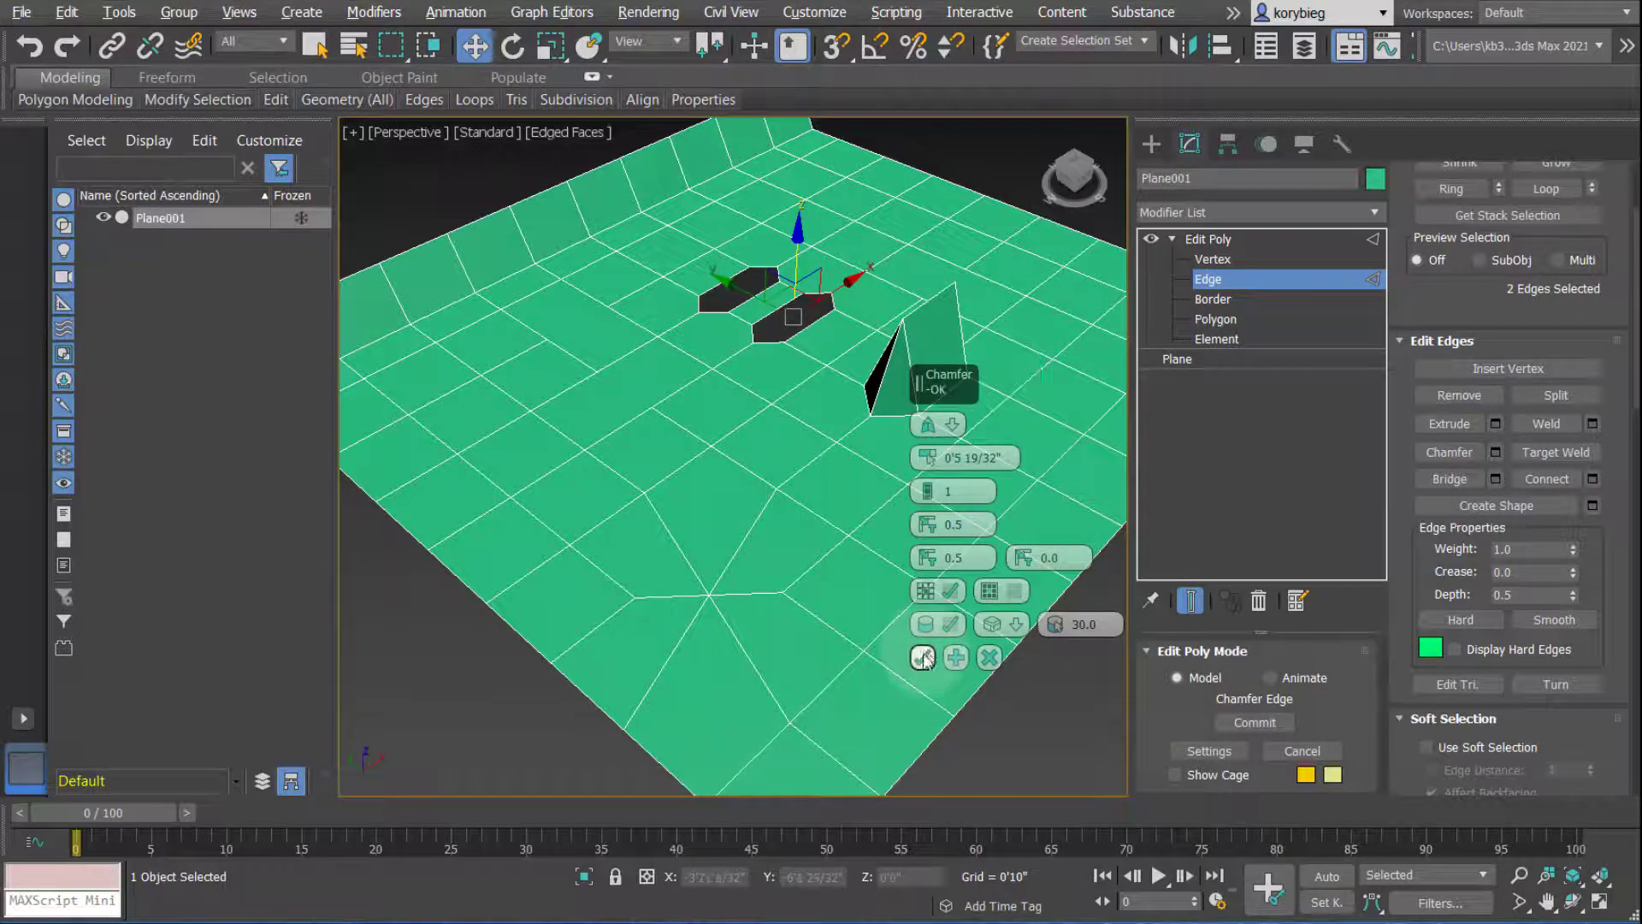
middle_click_drag(773, 308, 759, 376)
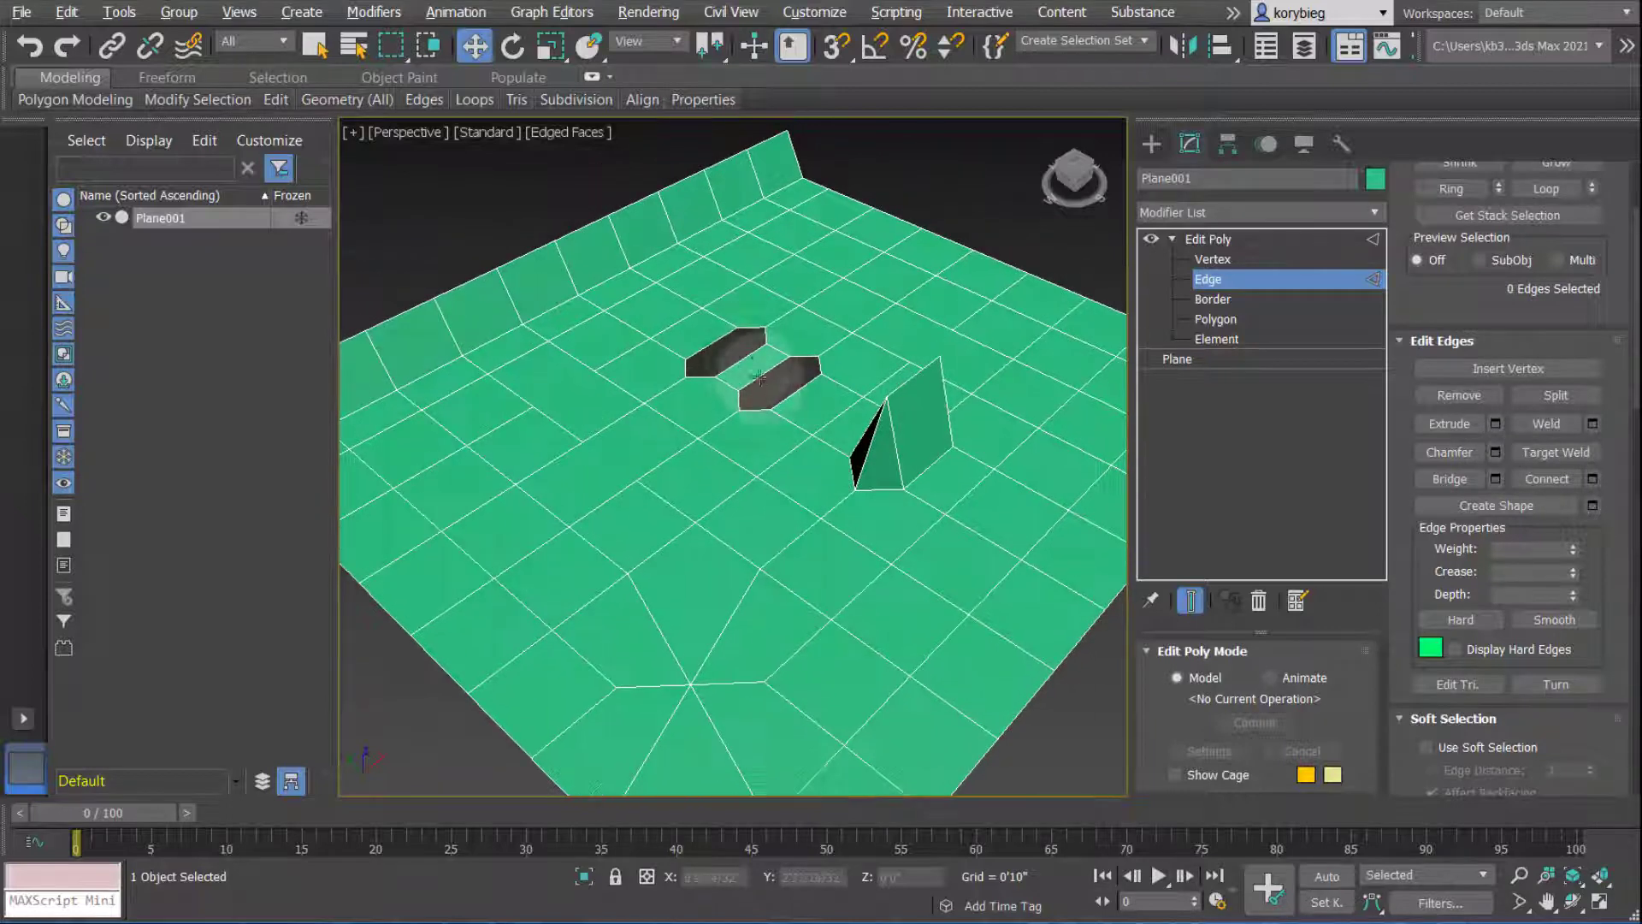
Select two edges of the left hole and lift them upward.
scroll(758, 376, "up", 5)
left_click(636, 300)
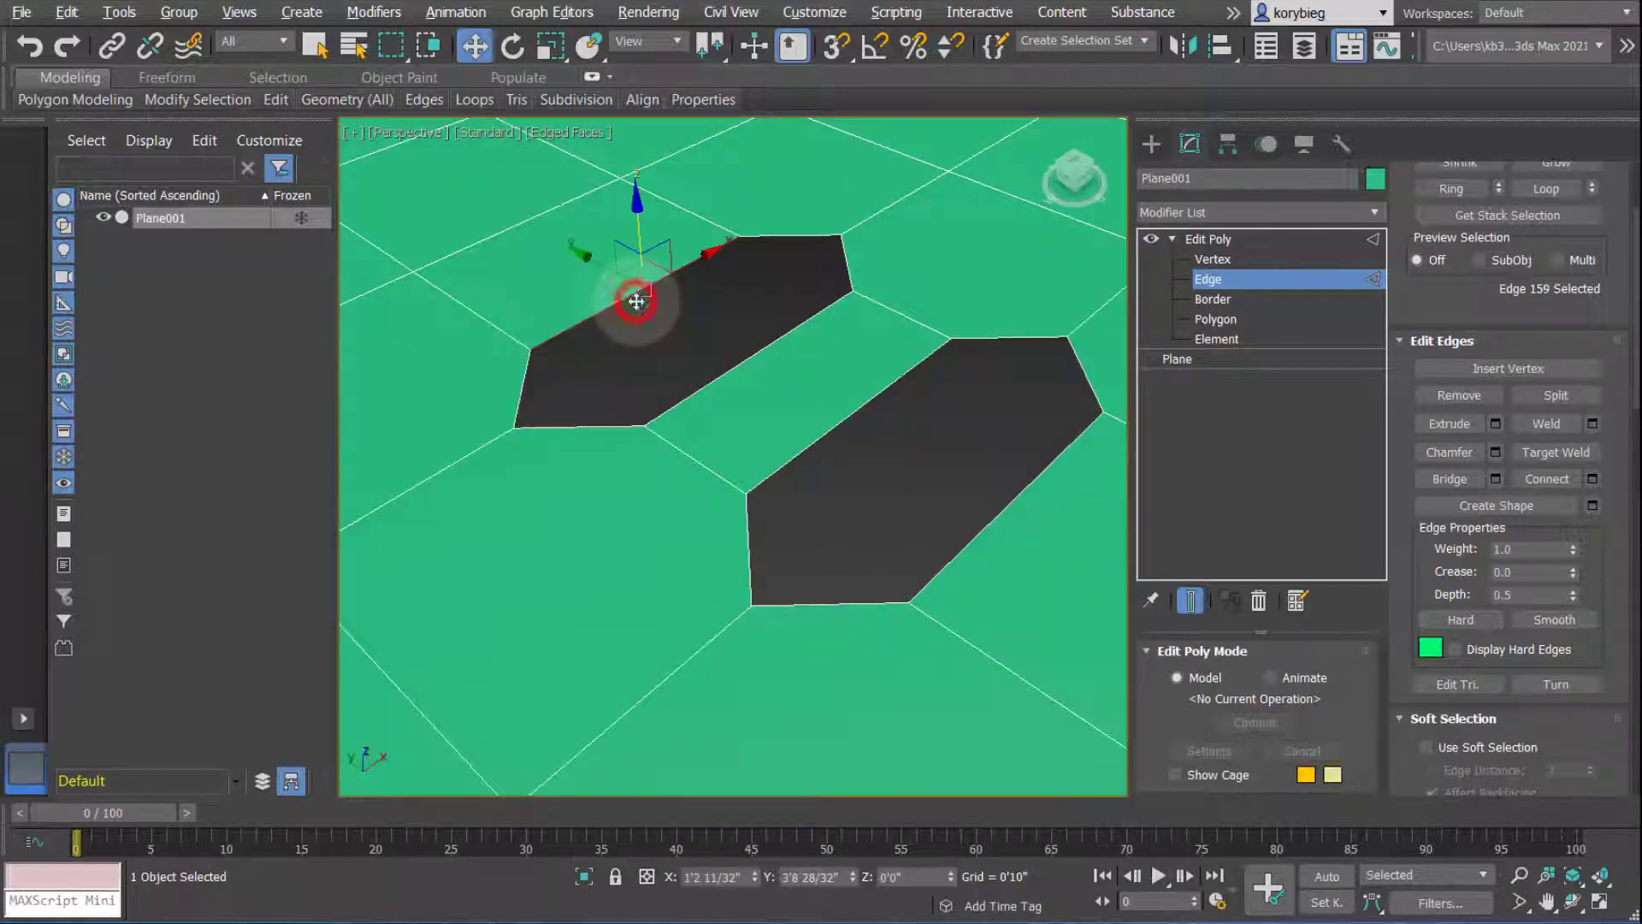
left_click(721, 368, "ctrl")
middle_click_drag(644, 474, 628, 346, "alt")
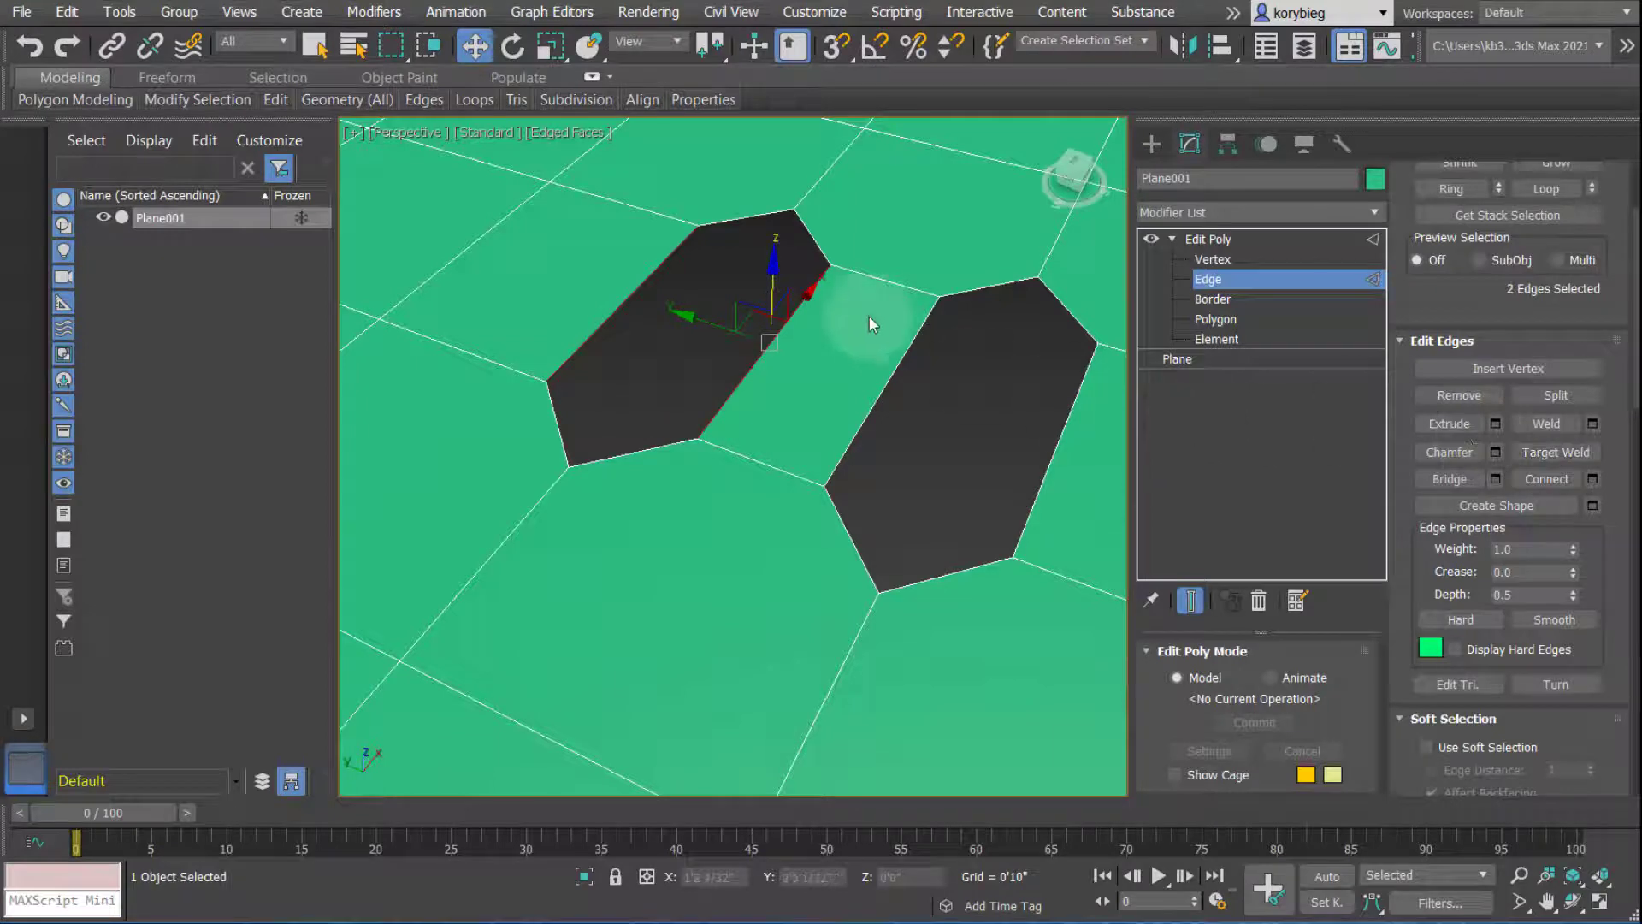
left_click_drag(772, 281, 693, 327)
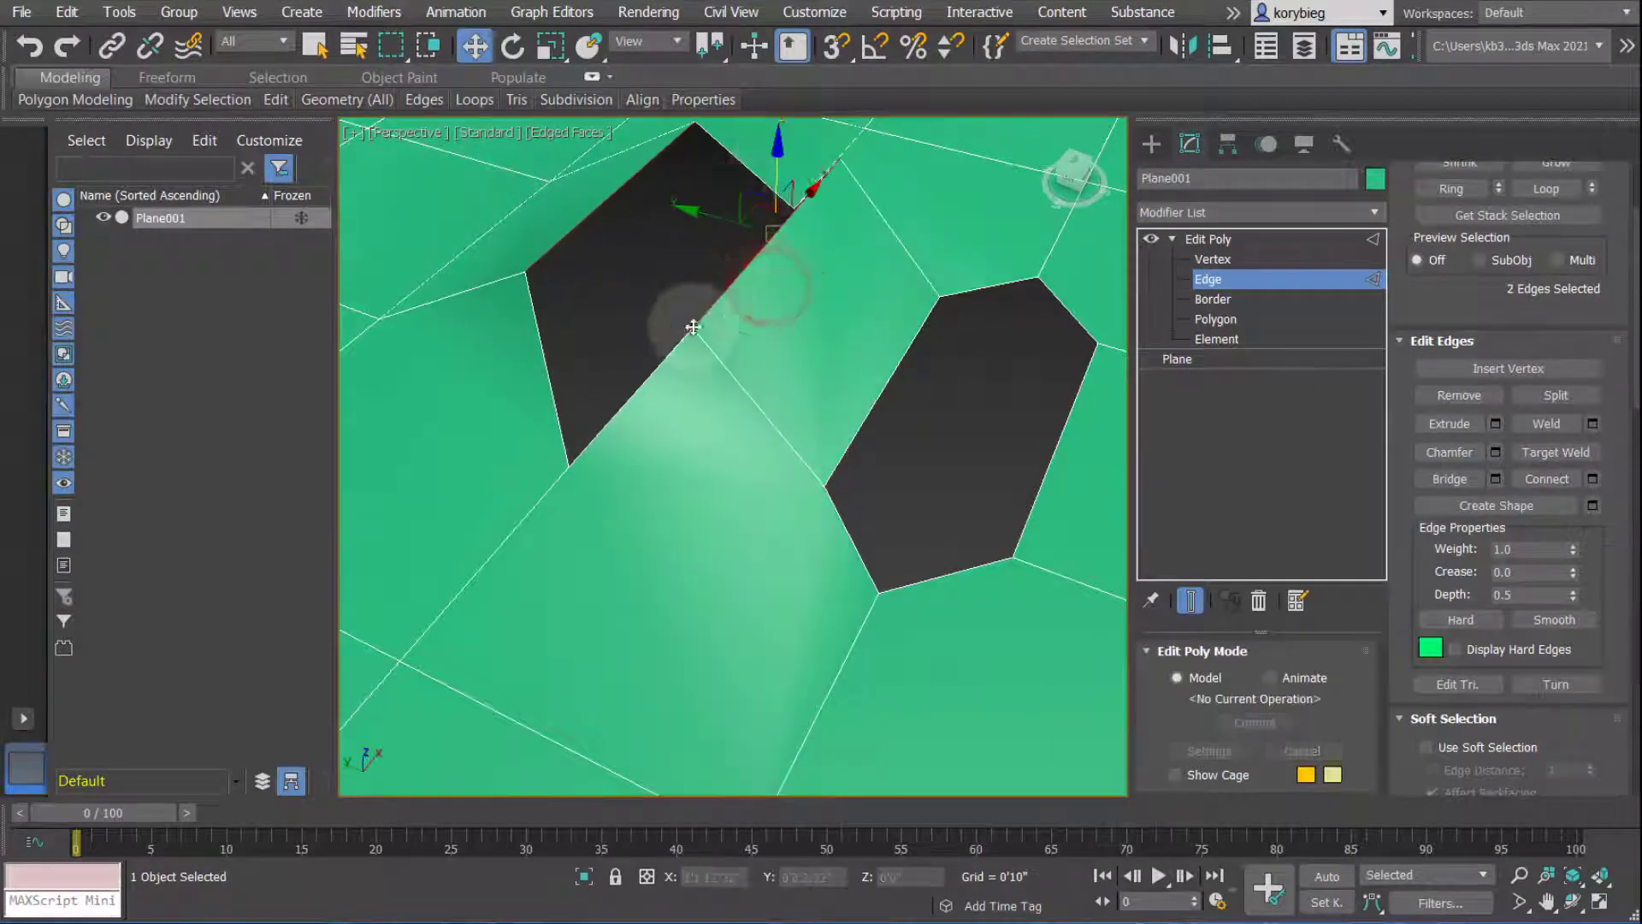
scroll(692, 326, "down", 5)
middle_click_drag(752, 293, 744, 366, "alt")
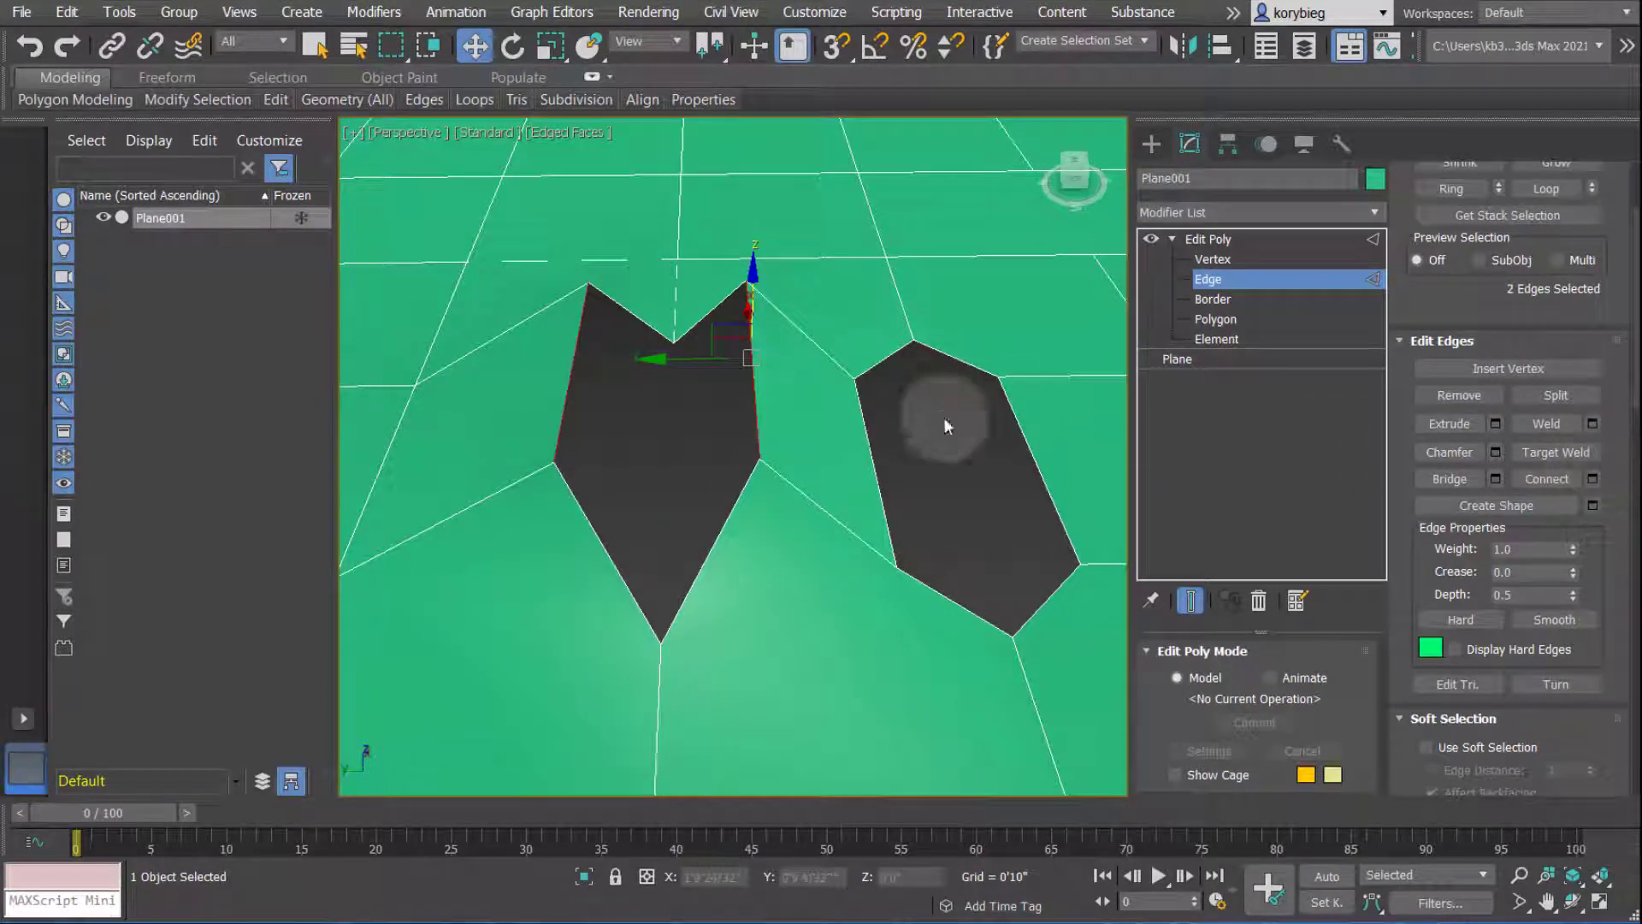
Bridge the two lifted edges with 2 segments.
left_click(1495, 478)
middle_click_drag(993, 498, 606, 428, "alt")
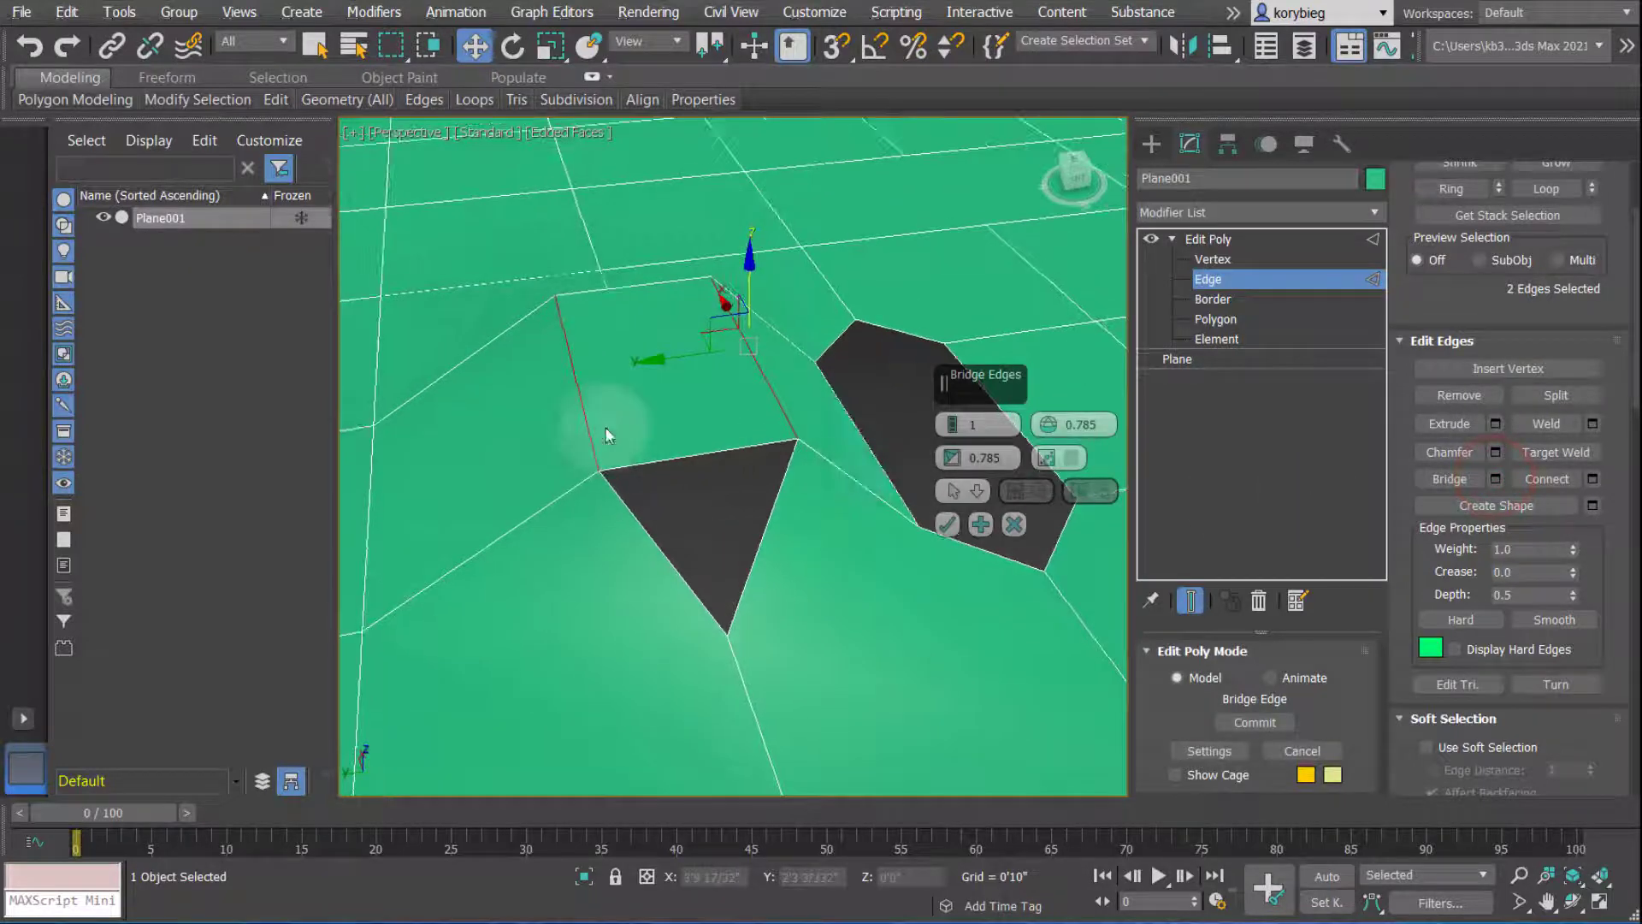
mouse_move(760, 498)
middle_mouse_down("alt")
mouse_move(743, 437)
mouse_move(757, 475)
middle_mouse_up("alt")
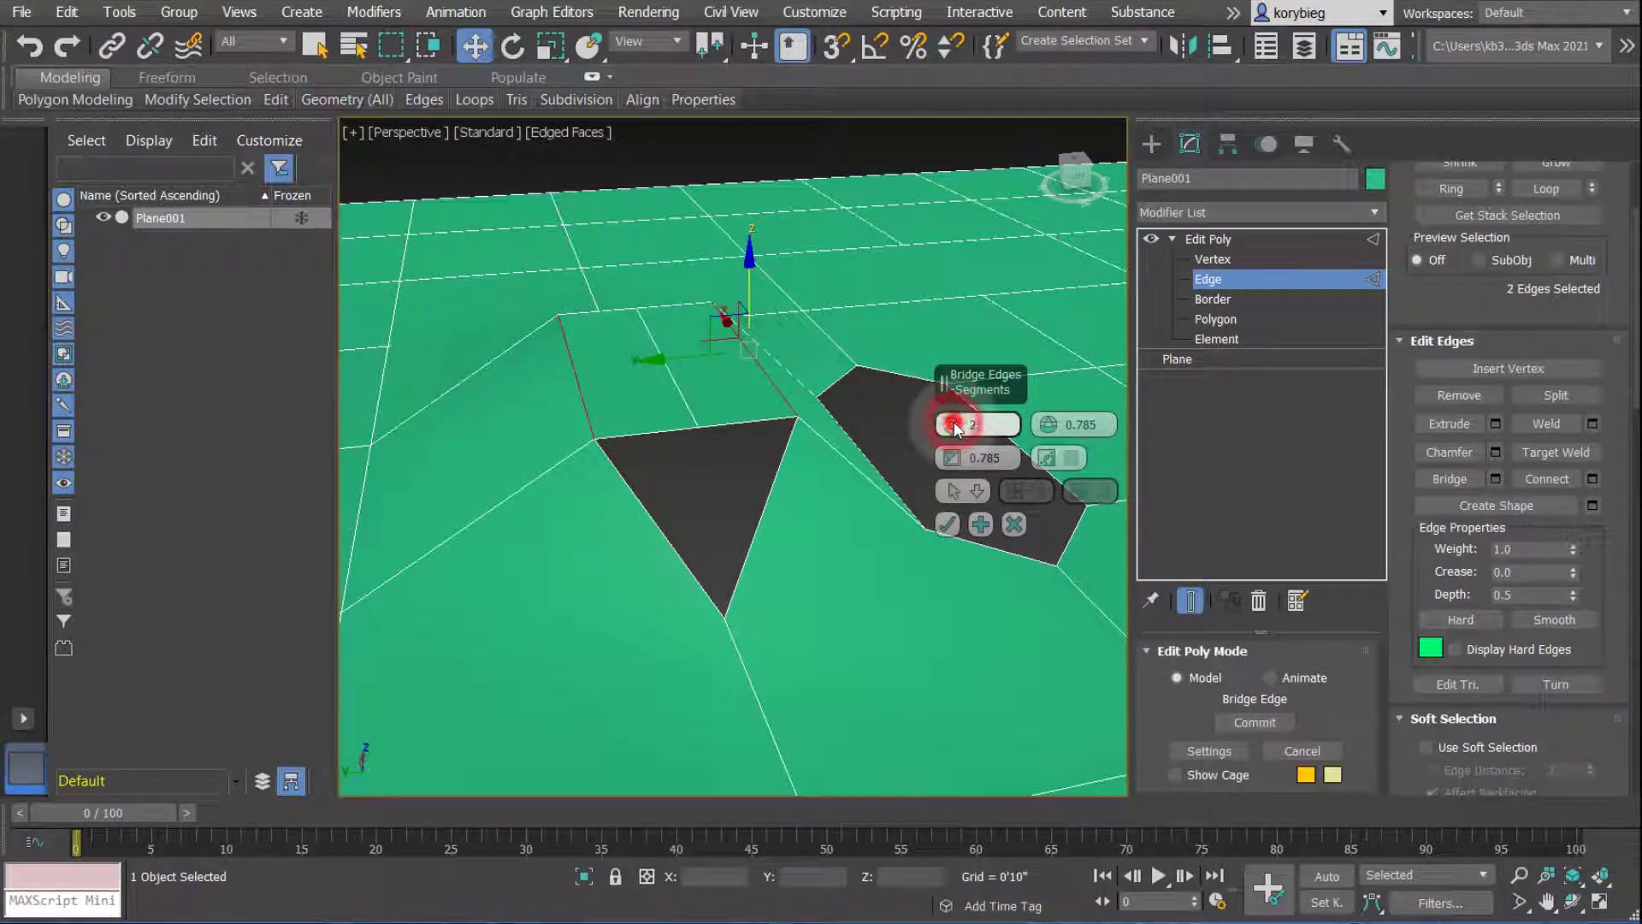
left_click(955, 428)
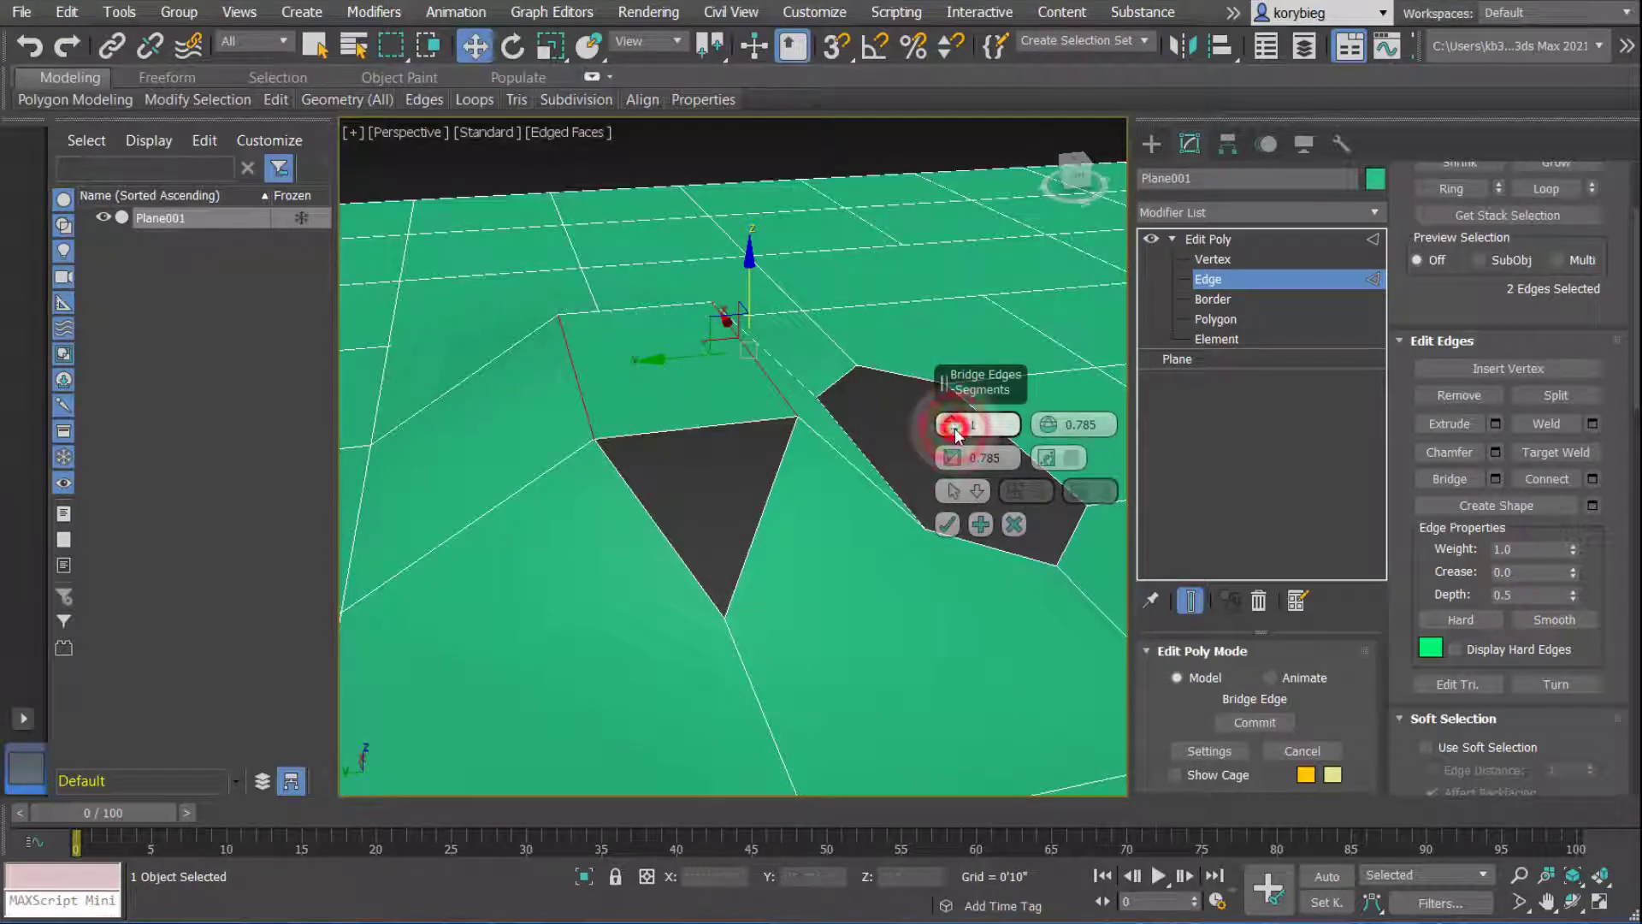
type("2")
key("Return")
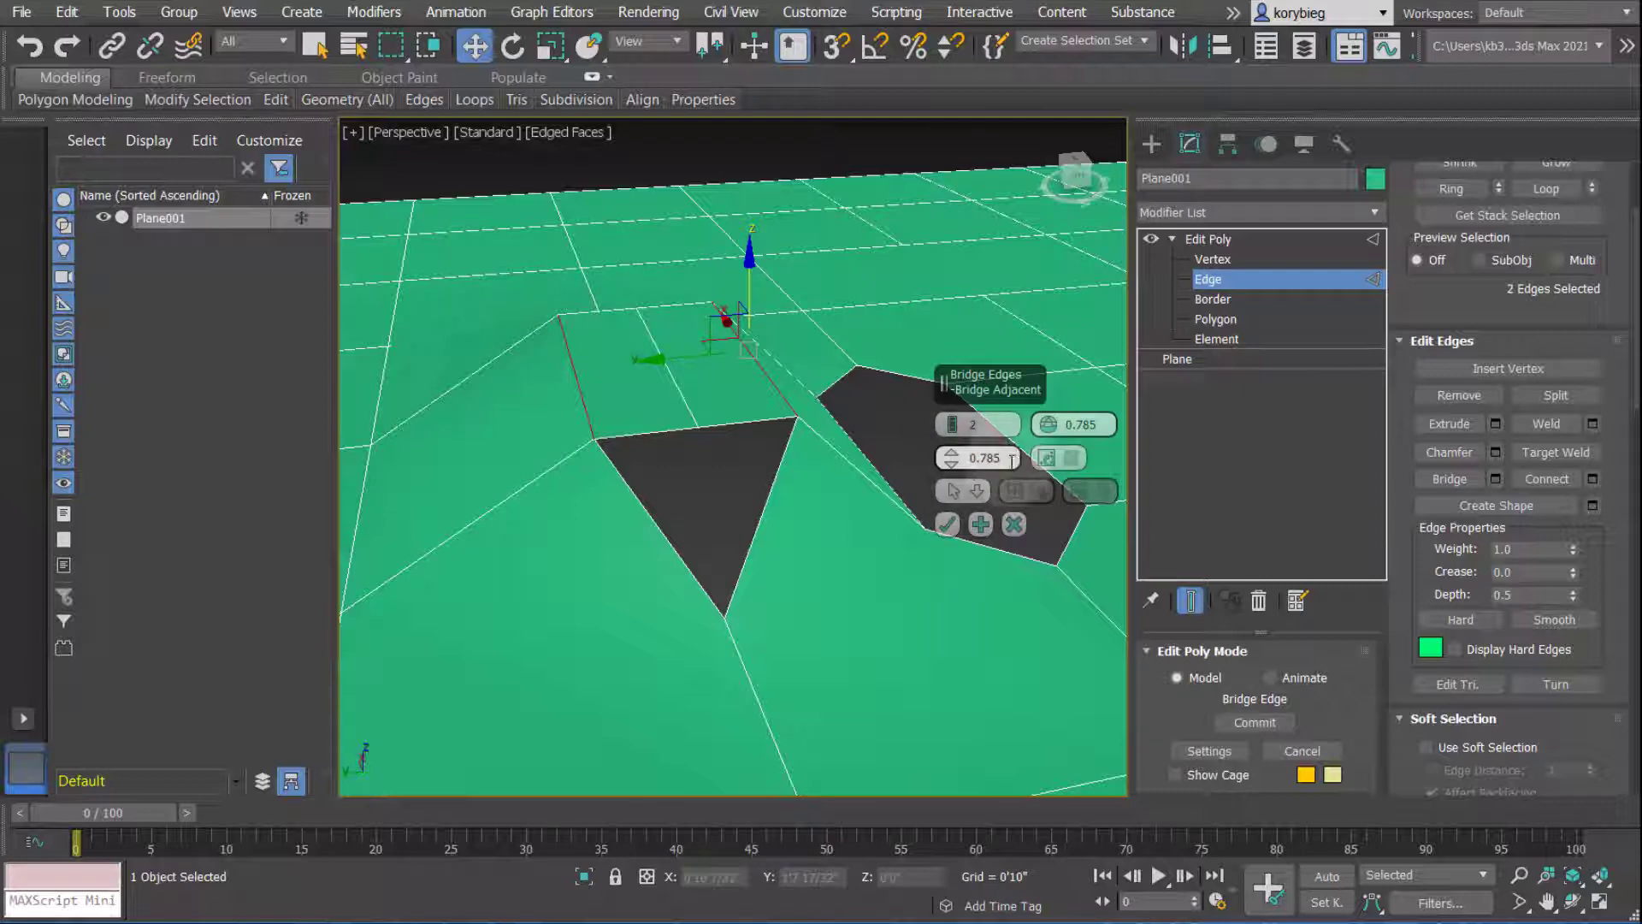
left_click(946, 526)
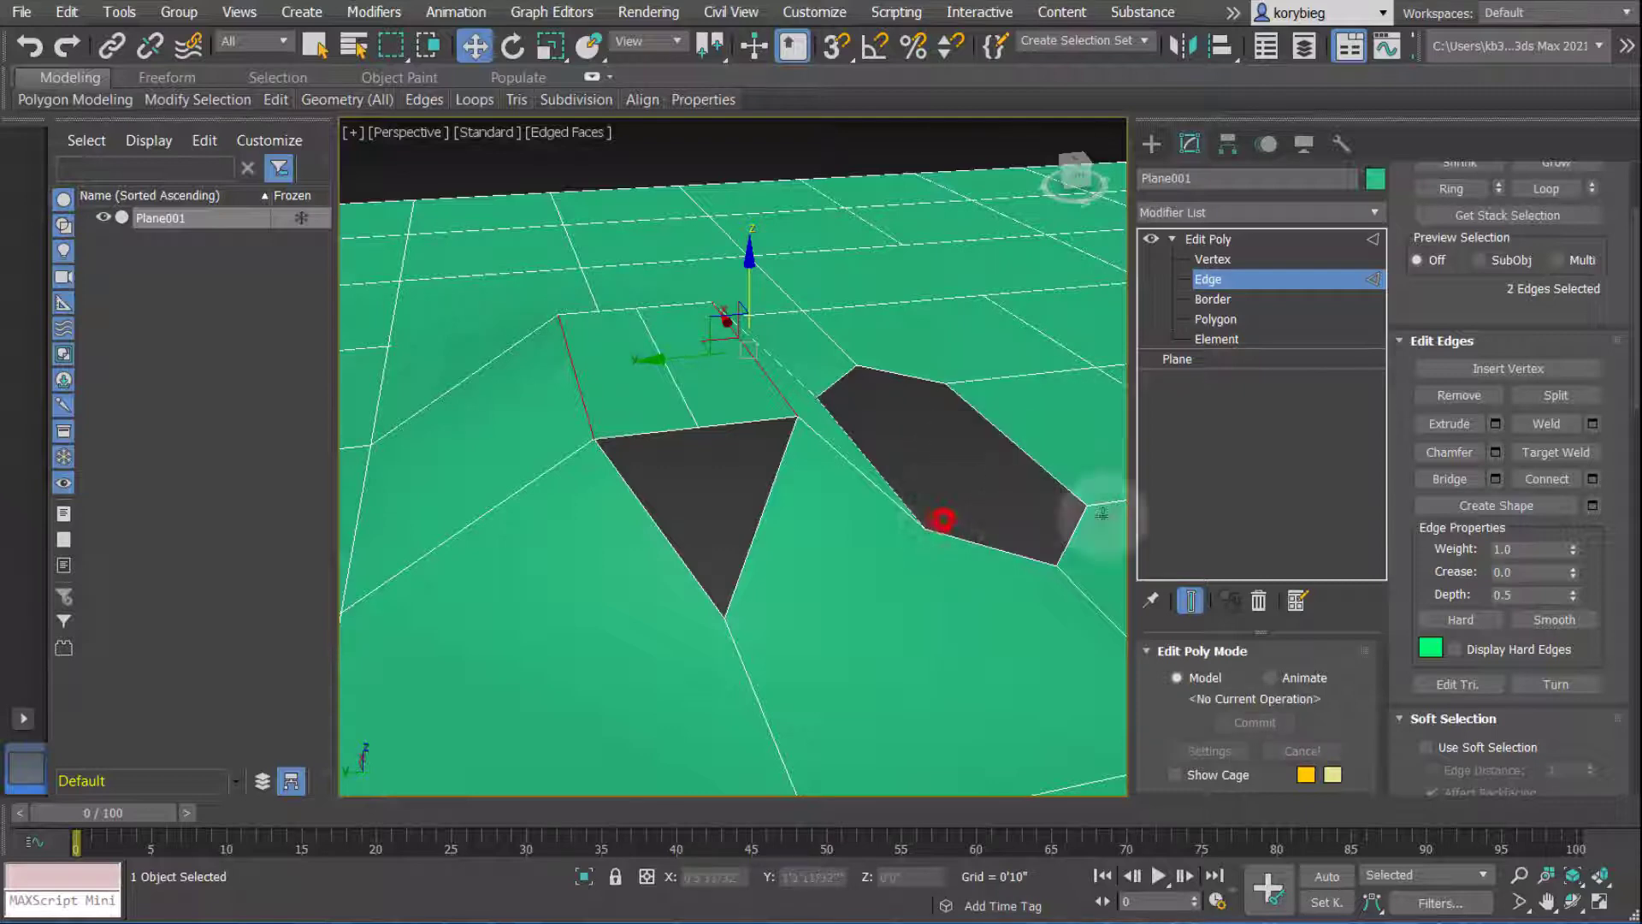
Connect two parallel front edges with 2 new edges, pinch 33 and slide 13.
scroll(612, 483, "down", 5)
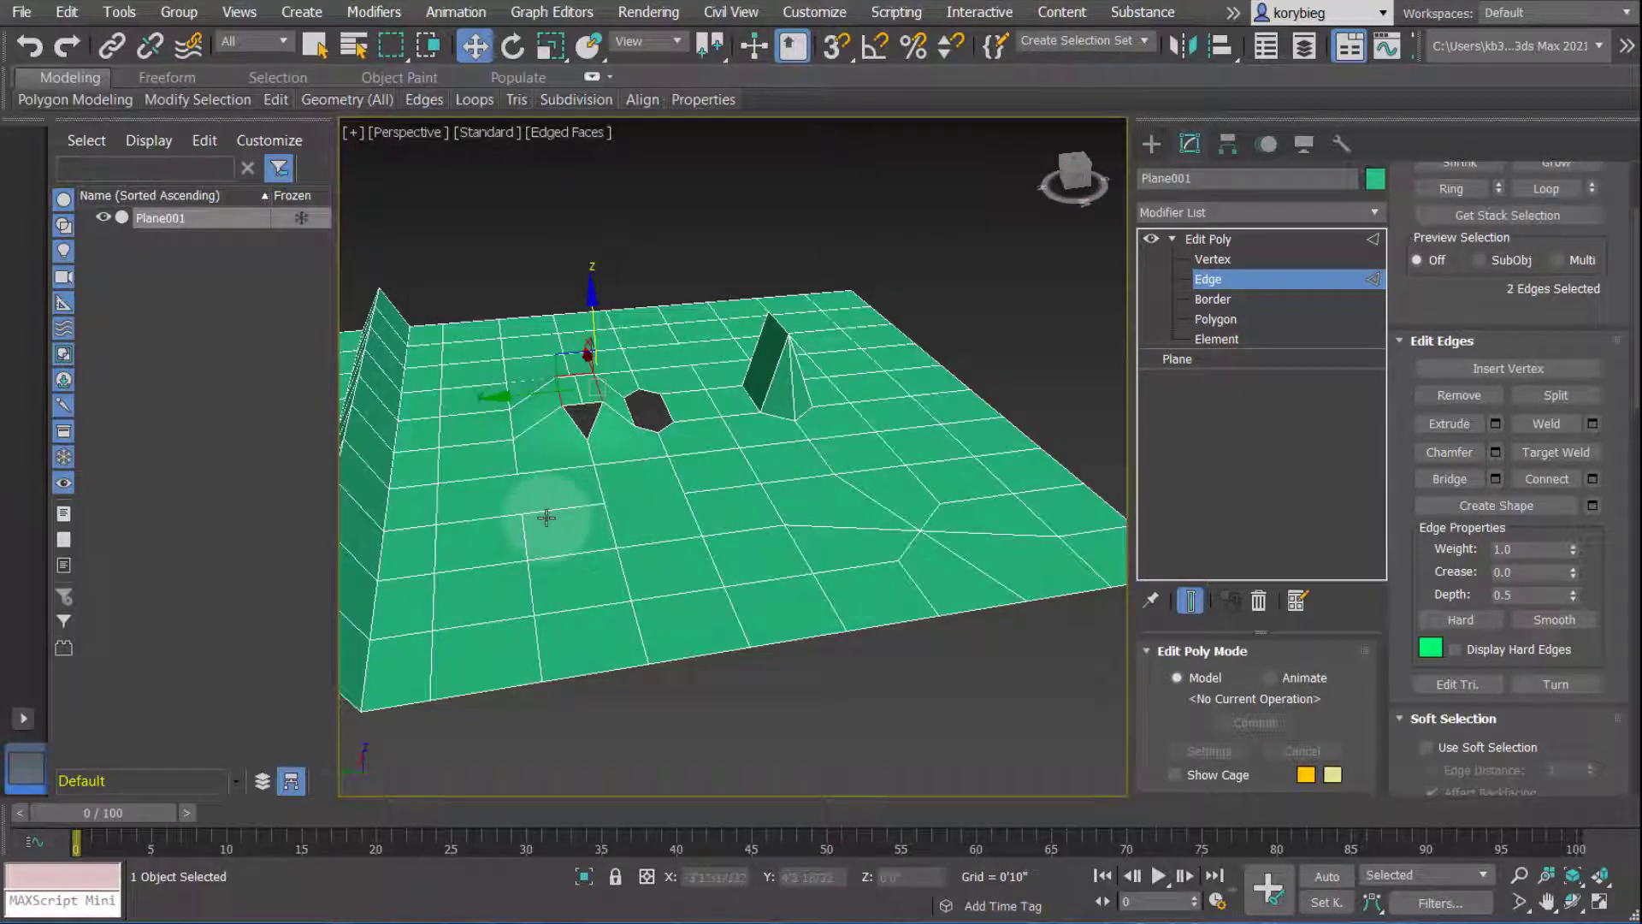
left_click(589, 580)
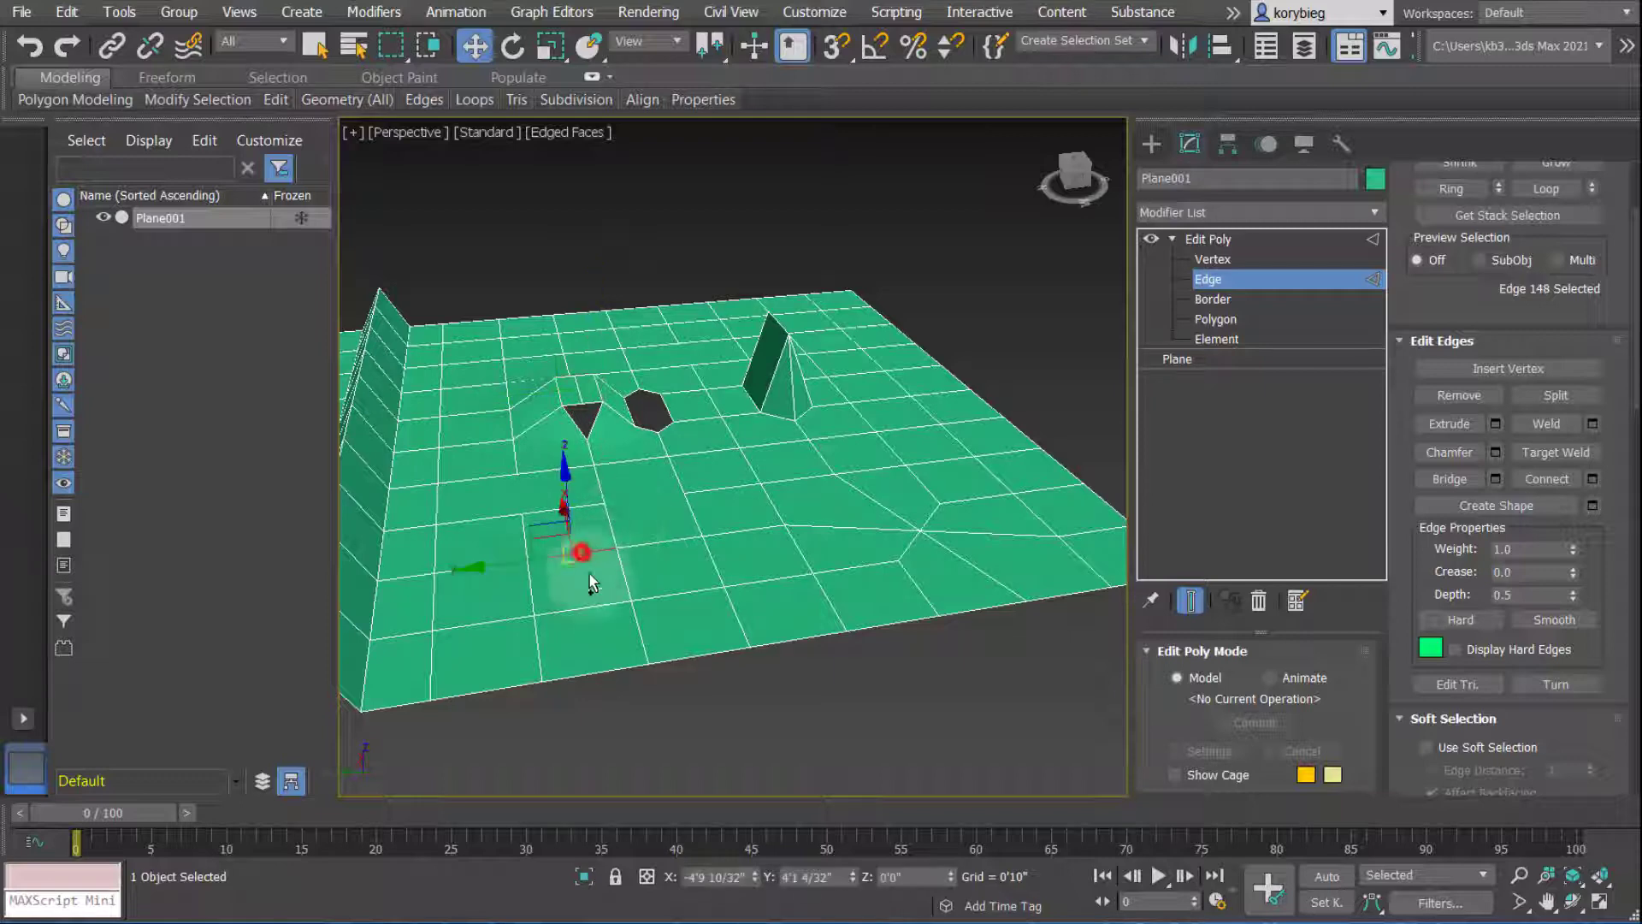
left_click(588, 599, "ctrl")
middle_click_drag(586, 590, 890, 568, "alt")
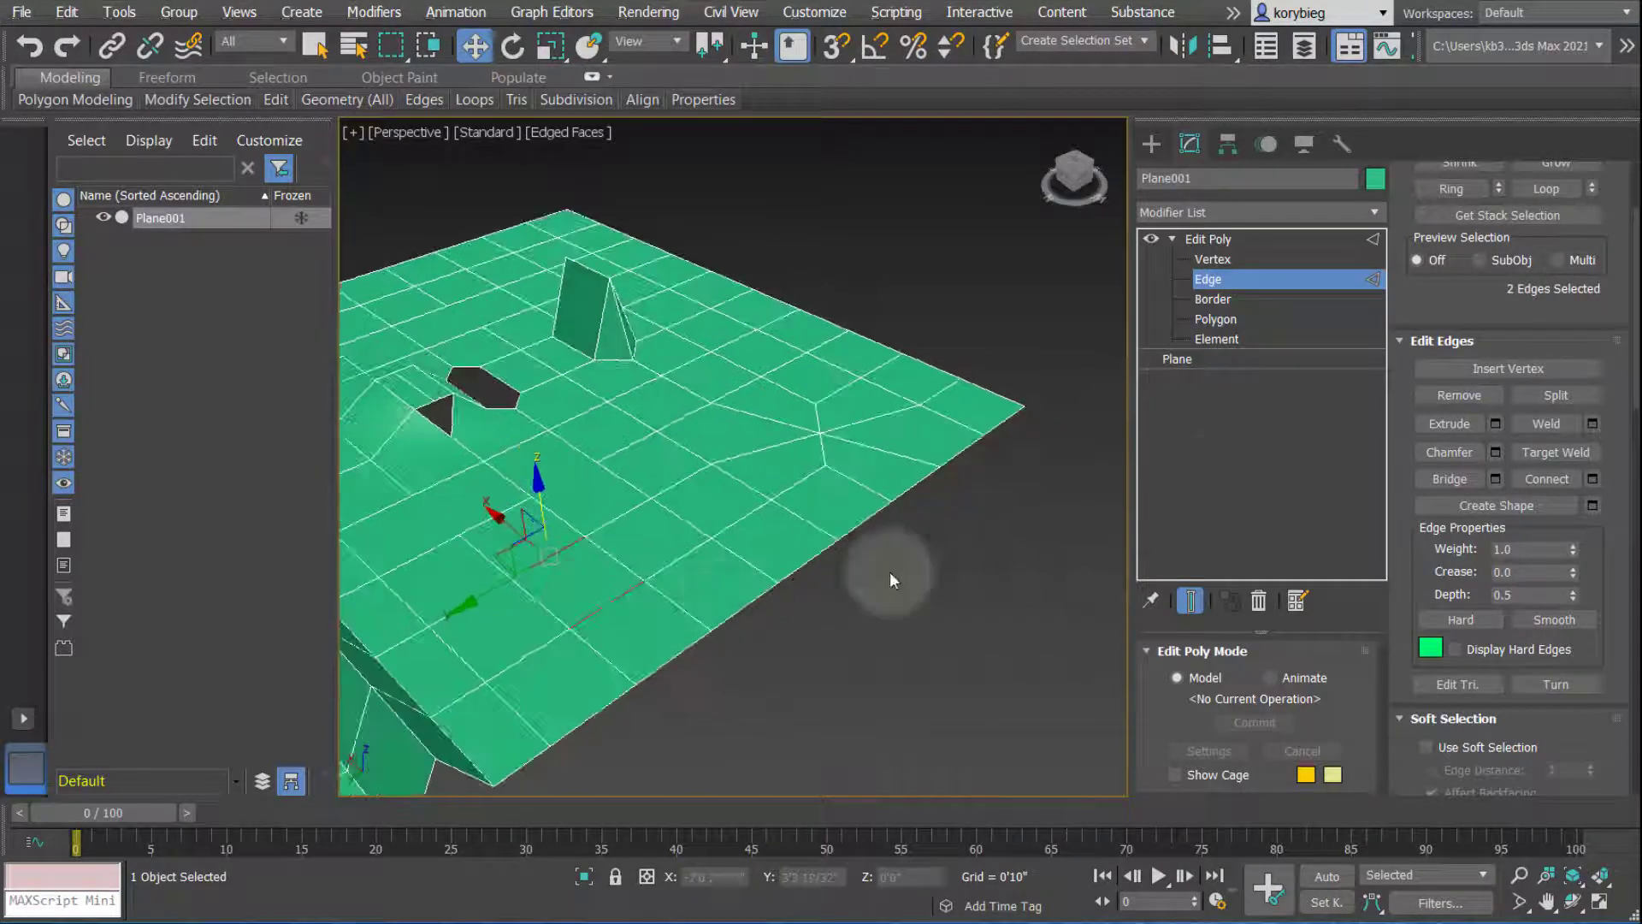
left_click(1591, 478)
scroll(733, 531, "up", 5)
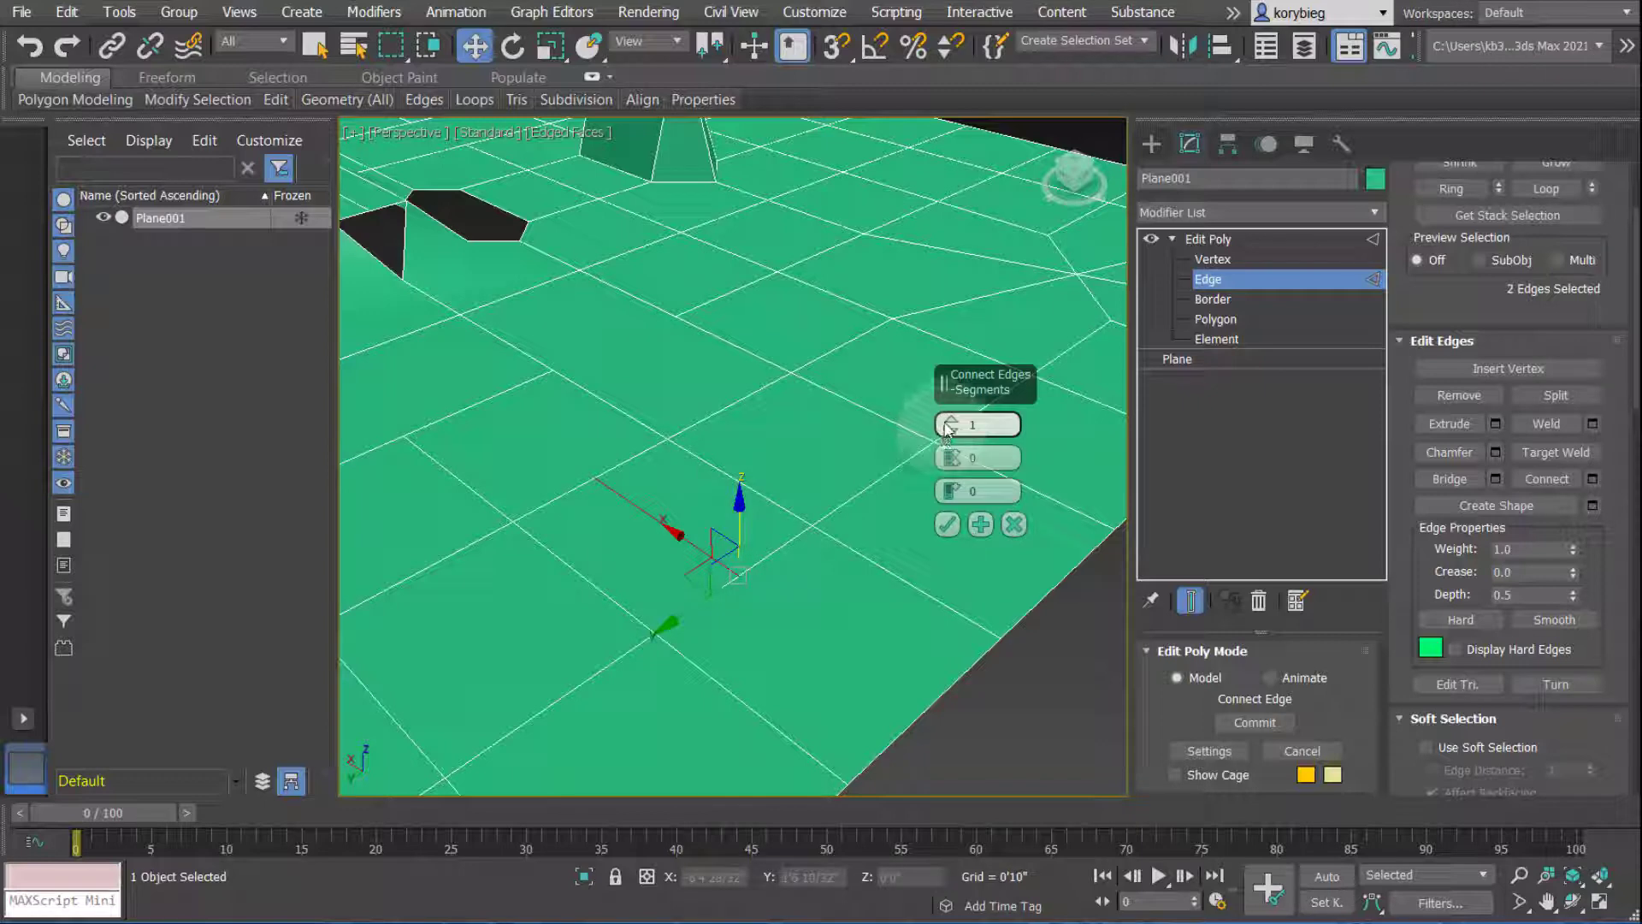
left_click_drag(945, 398, 953, 445)
left_click(949, 495)
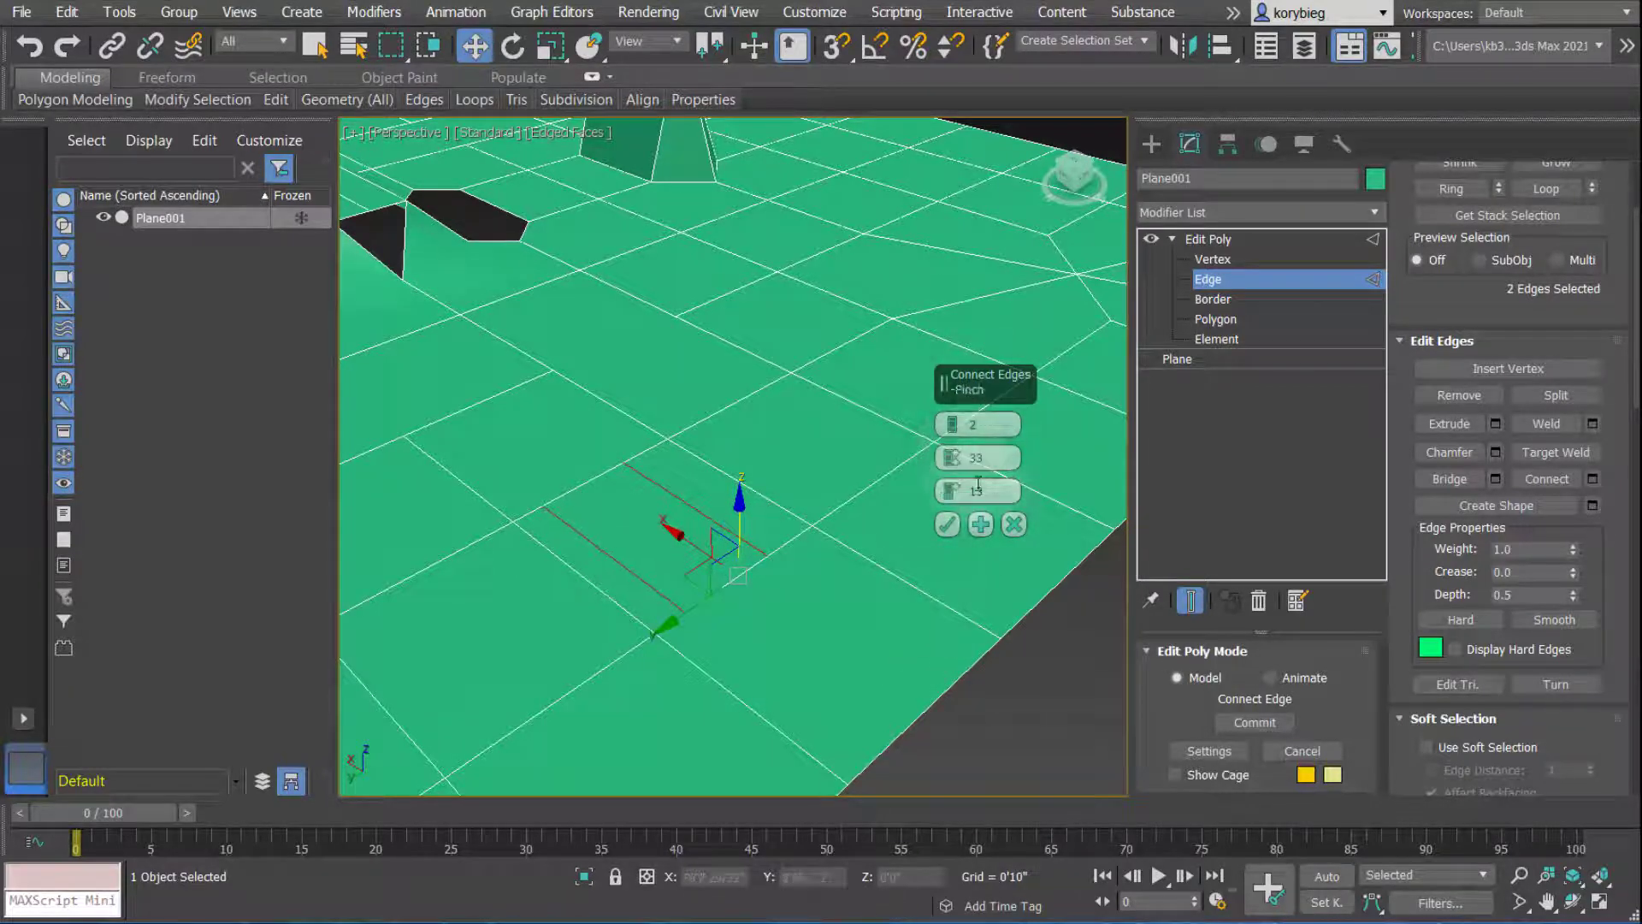
left_click(947, 524)
Box-select all 290 edges of the plane.
middle_click_drag(946, 525, 950, 419)
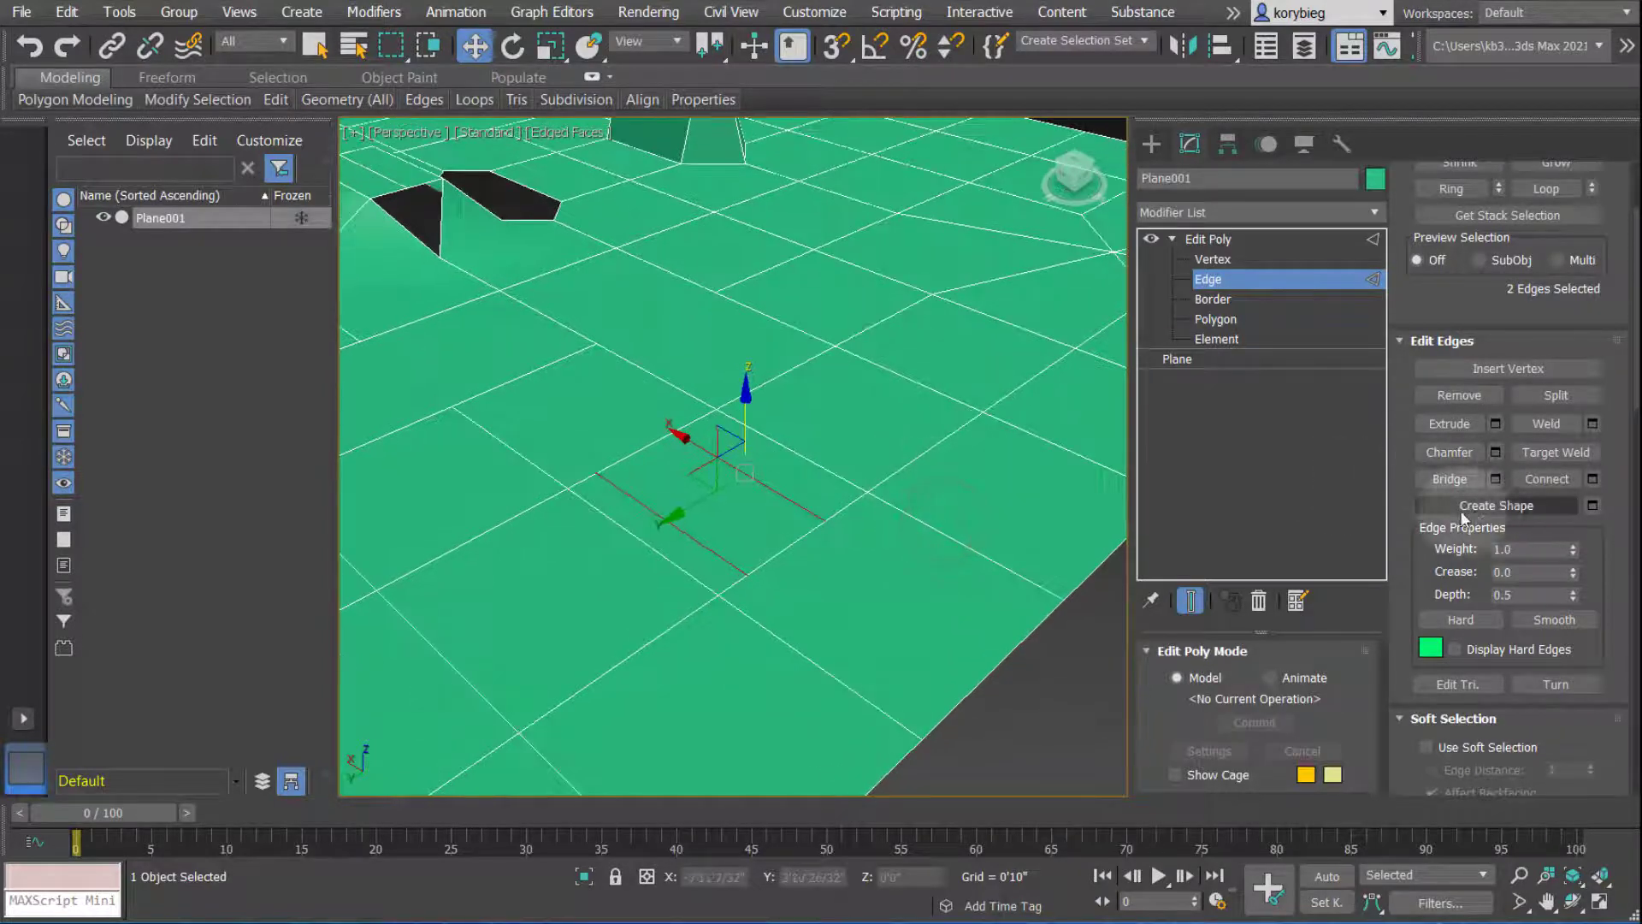
scroll(733, 427, "down", 5)
middle_click_drag(733, 428, 748, 347, "alt")
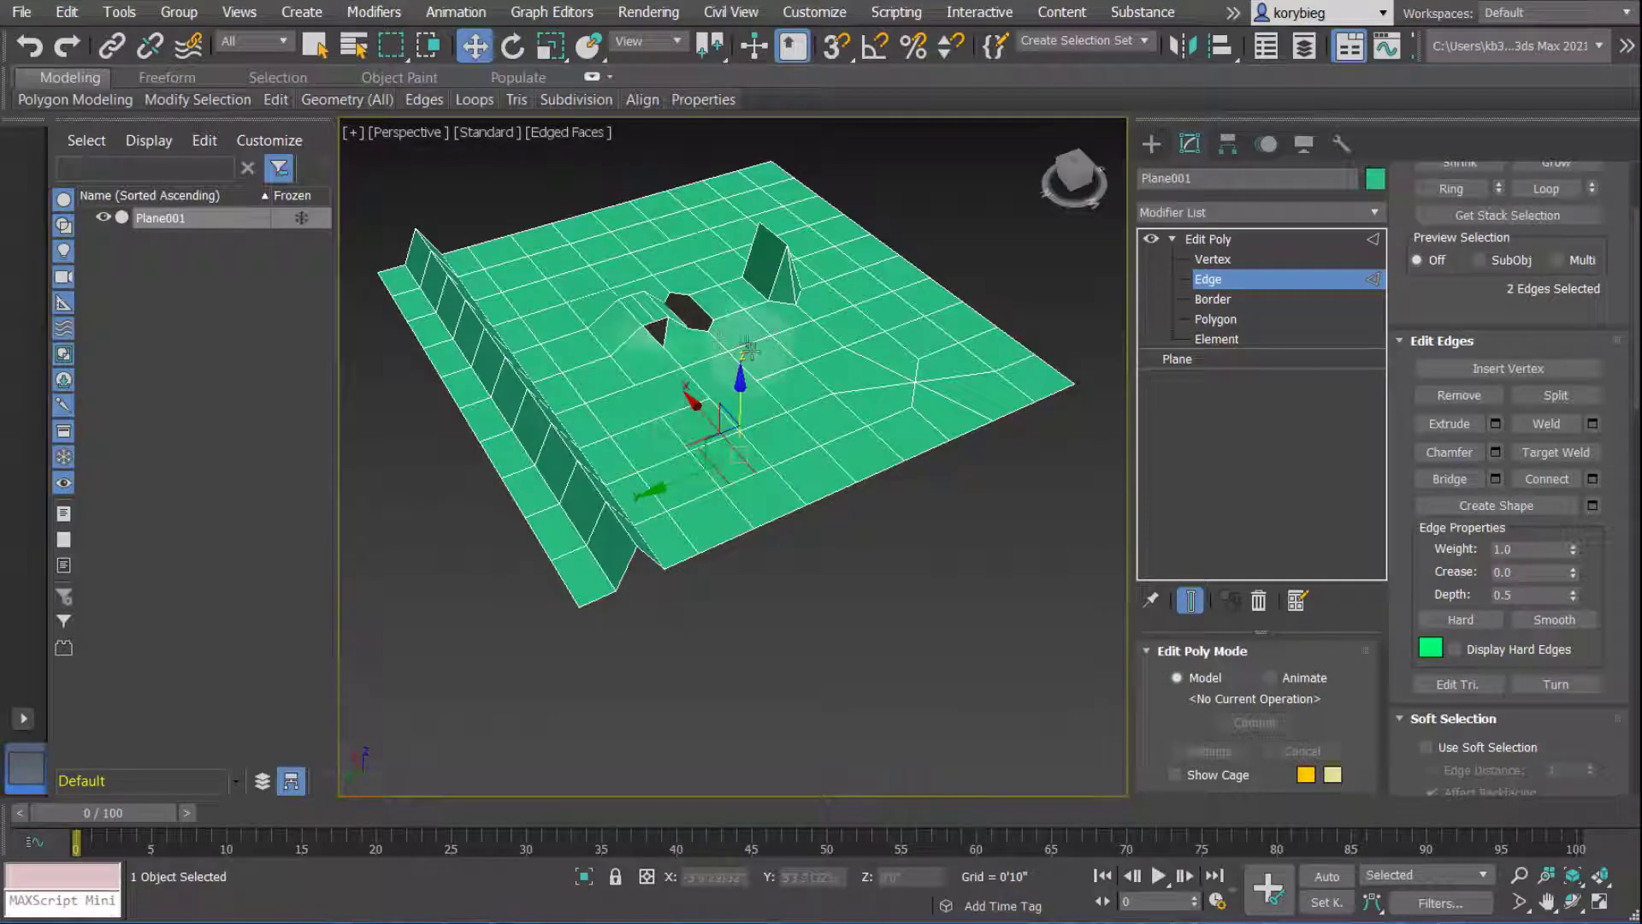
scroll(777, 502, "up", 3)
scroll(688, 416, "down", 3)
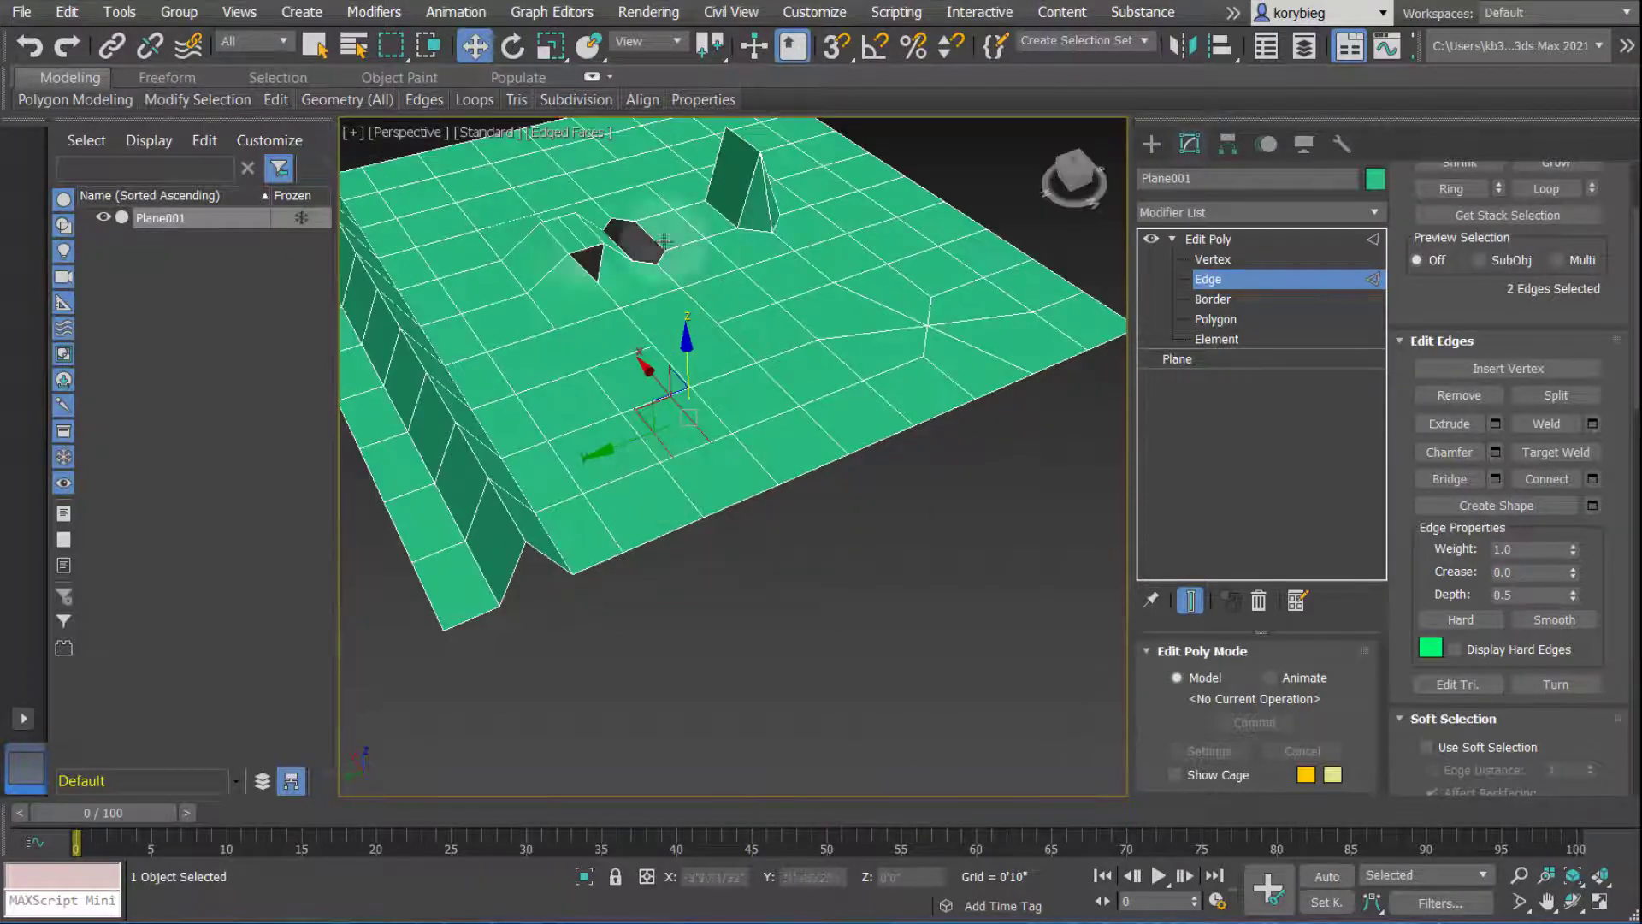
scroll(797, 430, "down", 2)
left_click_drag(853, 539, 530, 218)
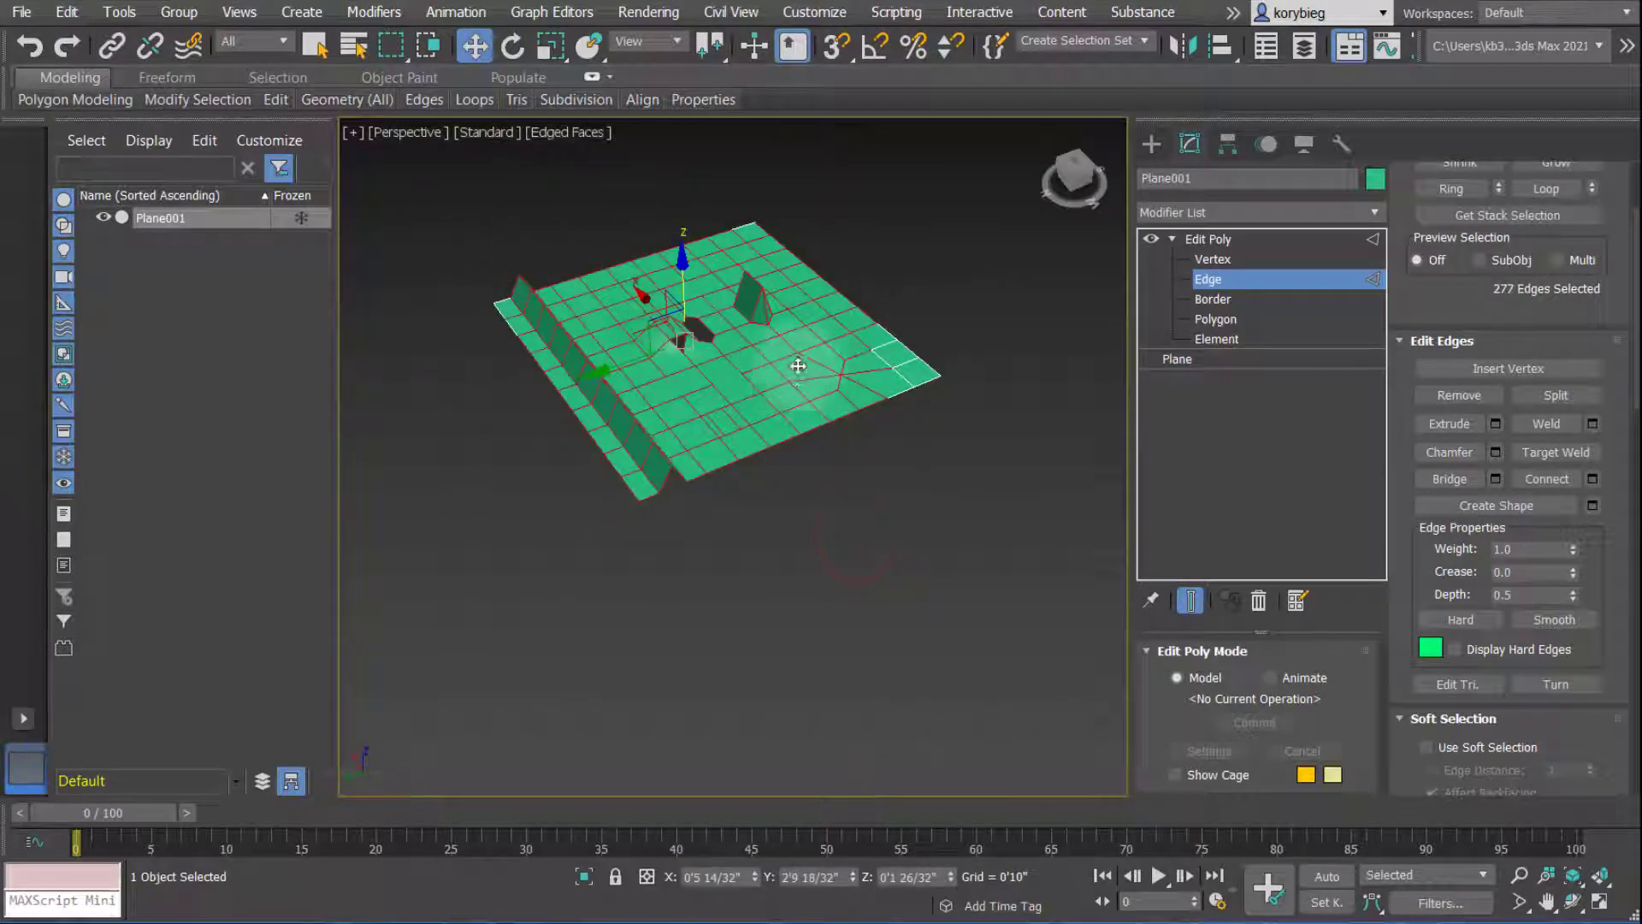
left_click_drag(1034, 659, 1035, 660)
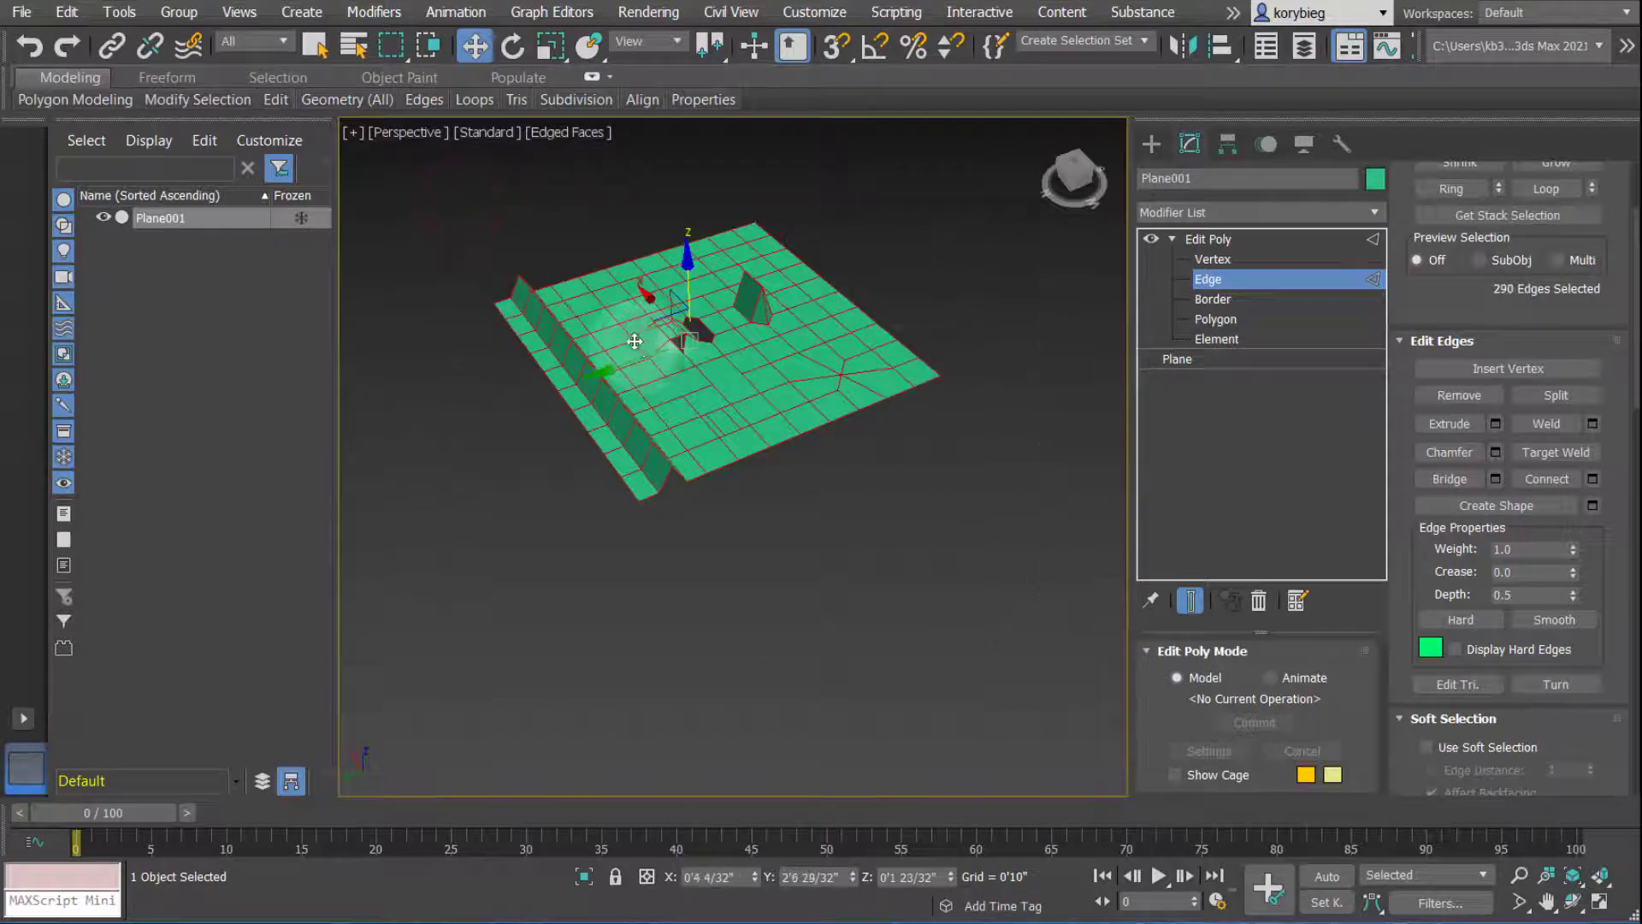
scroll(636, 341, "up", 3)
middle_click_drag(955, 459, 928, 466)
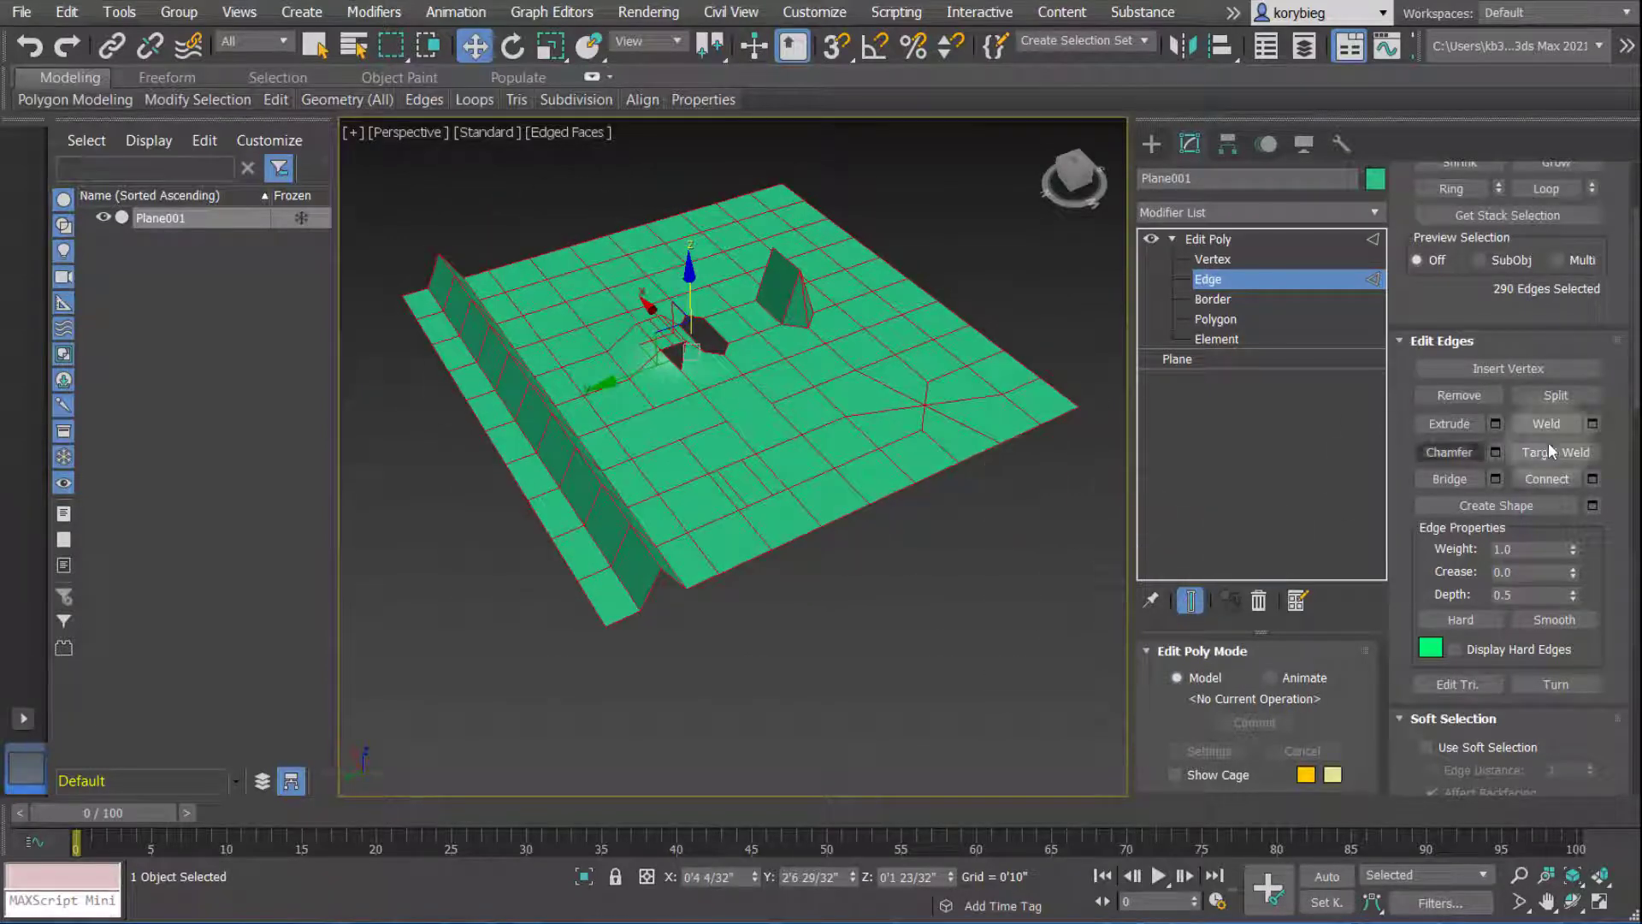
In the Create Shape settings for Shape001, set the shape type to Linear.
left_click(1593, 506)
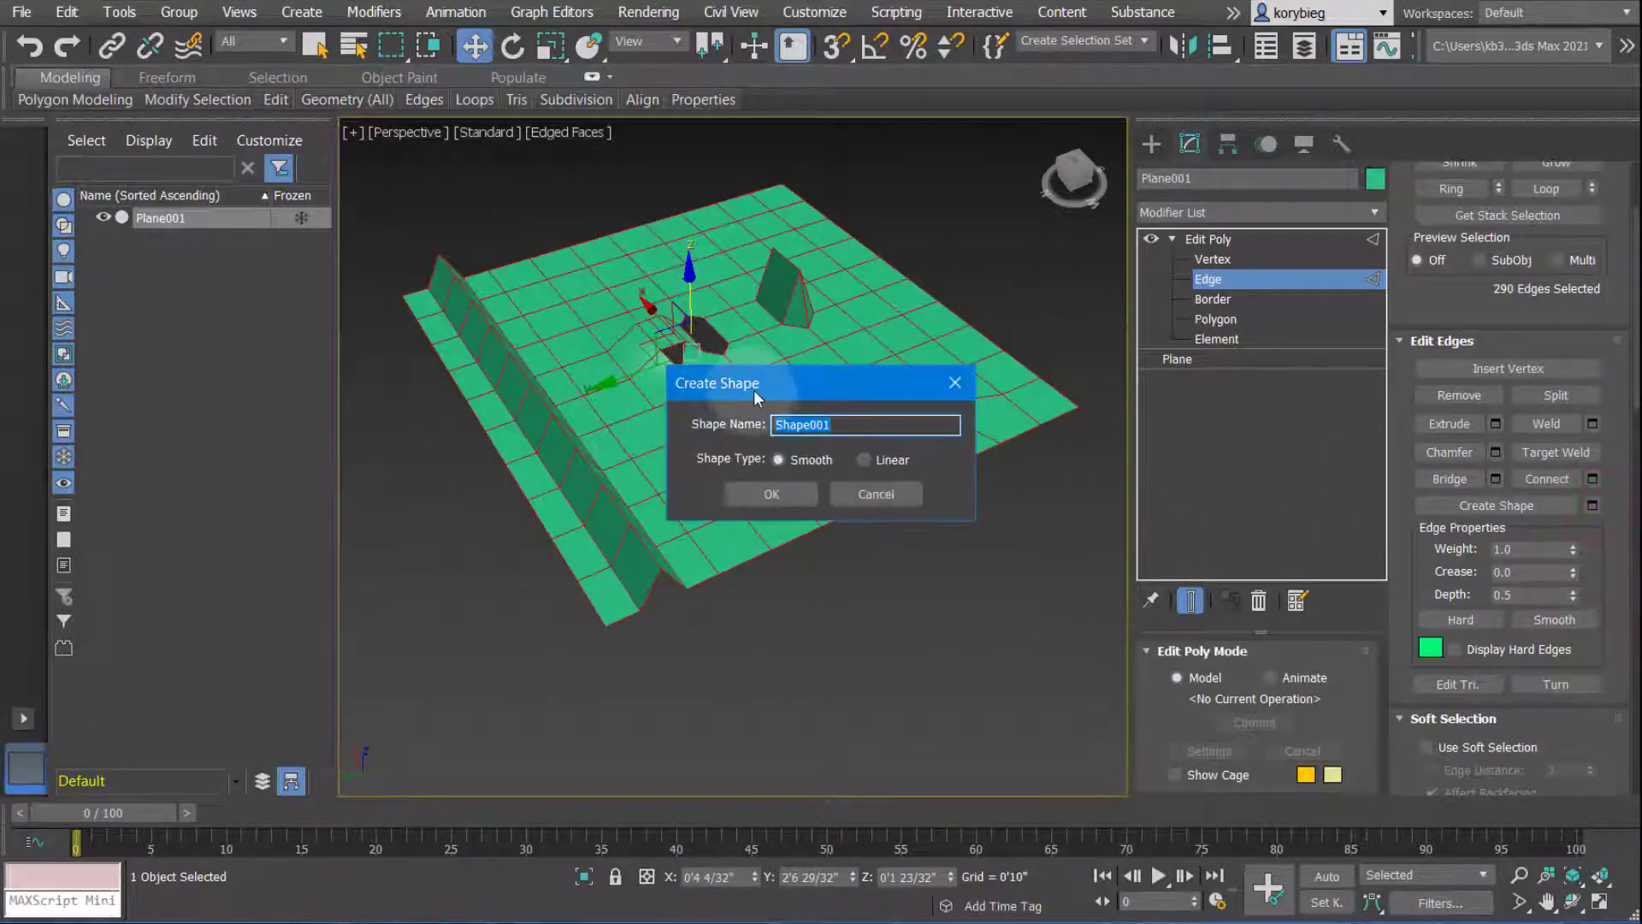
left_click_drag(753, 380, 894, 541)
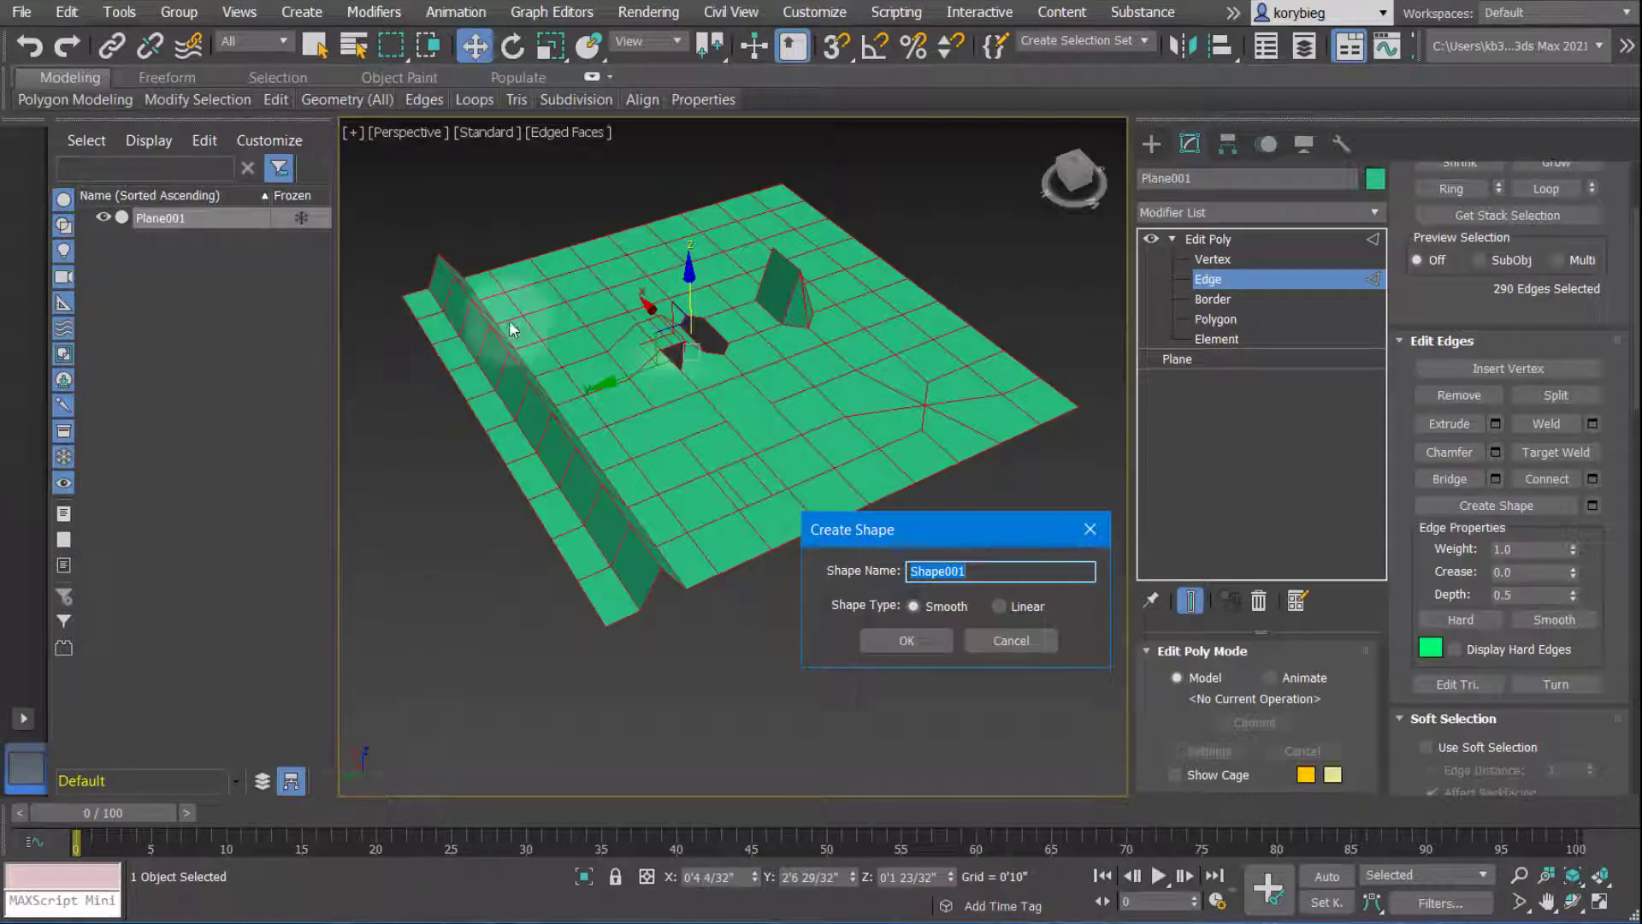
left_click_drag(960, 535, 985, 553)
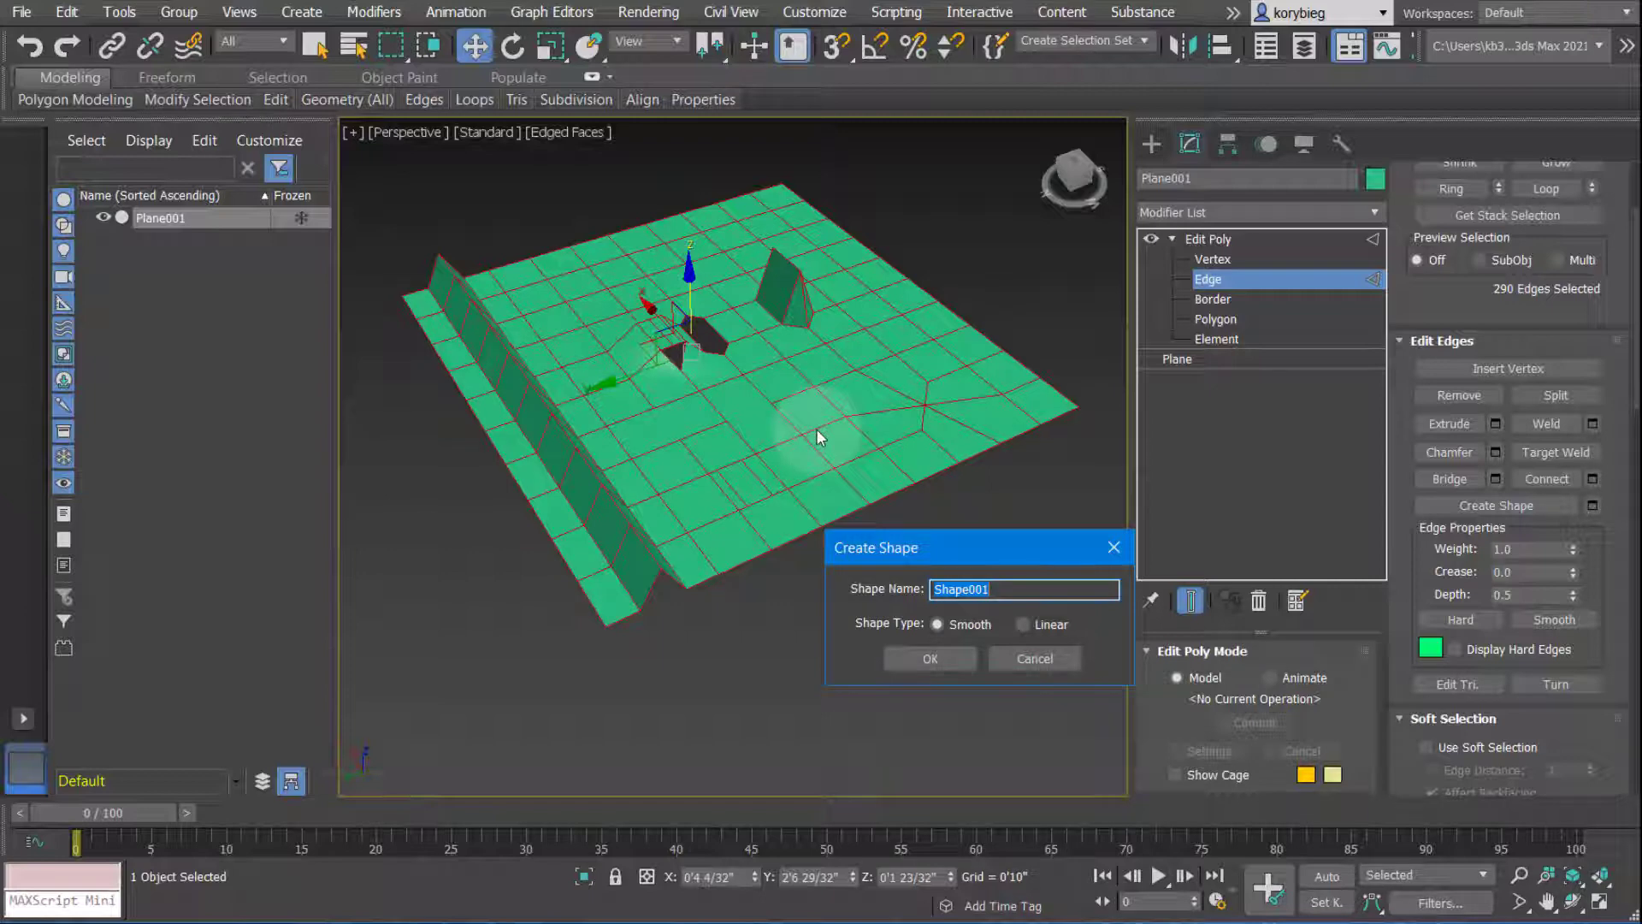
left_click(1023, 624)
Confirm Shape001 creation and hide Plane001.
left_click(928, 654)
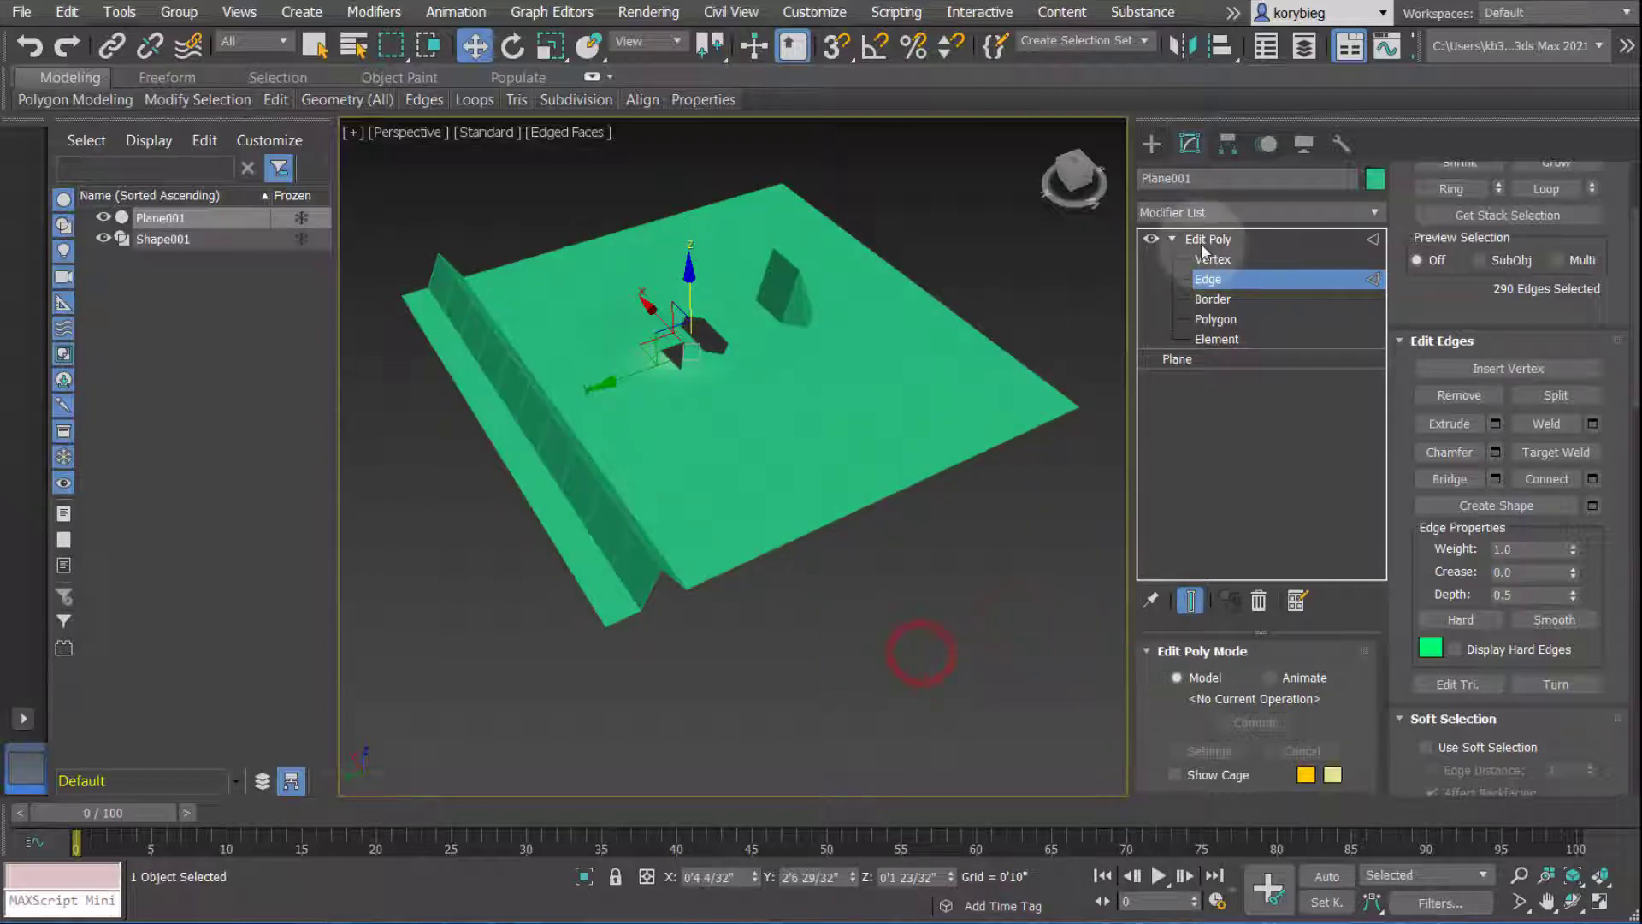
left_click(1207, 239)
right_click(708, 396)
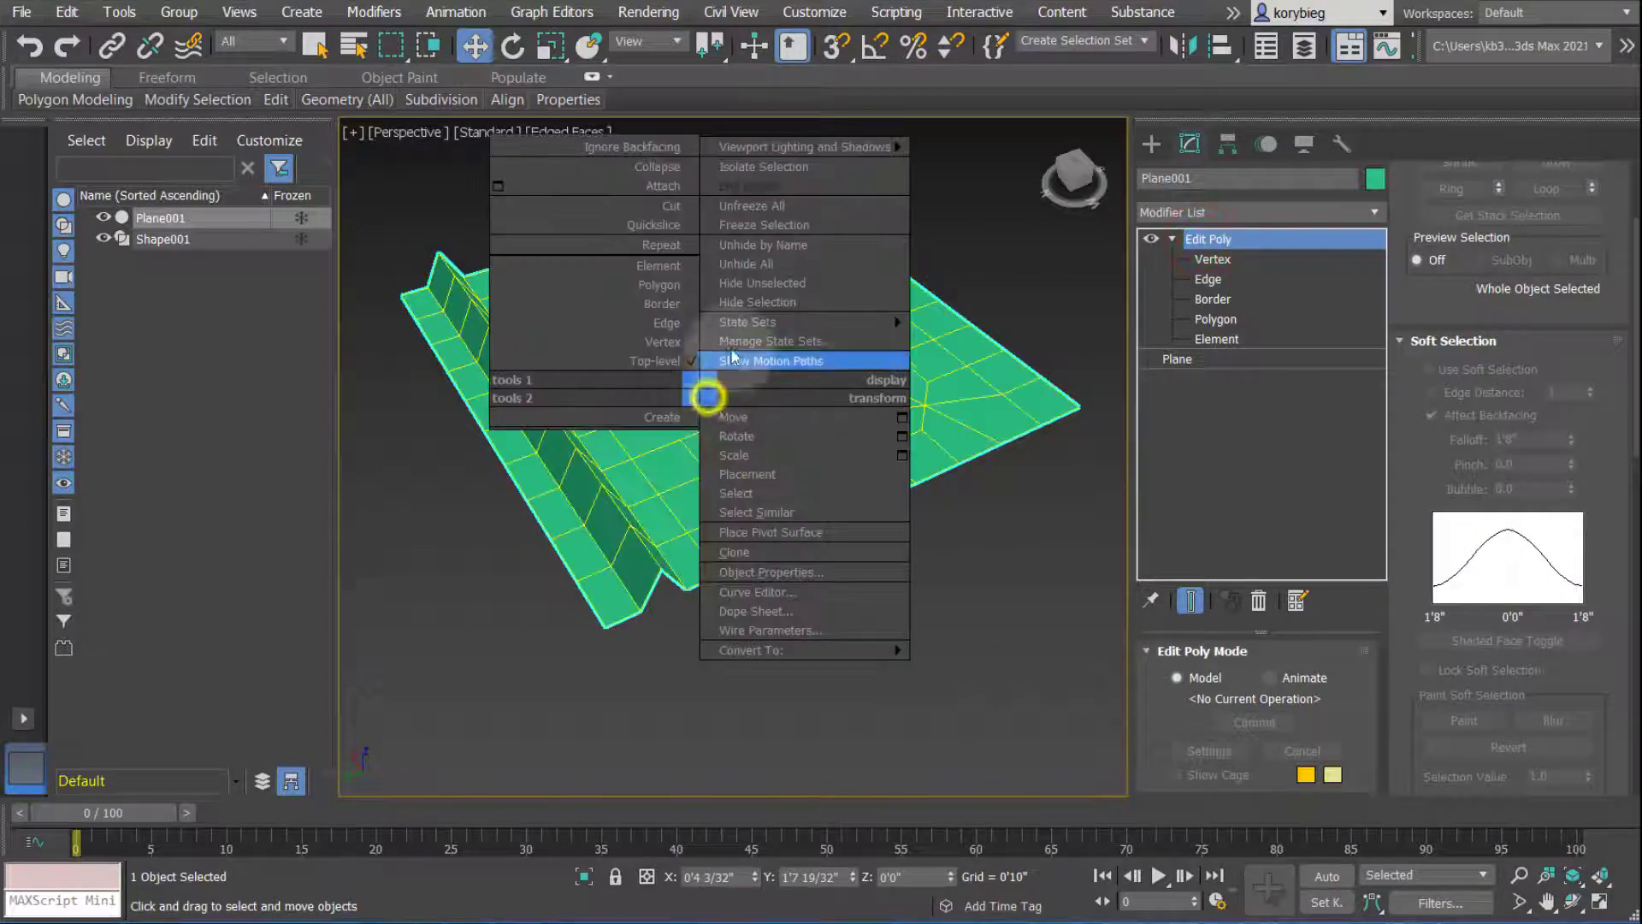
left_click(756, 305)
Select Shape001, inspect its vertices, then deselect it.
left_click(740, 370)
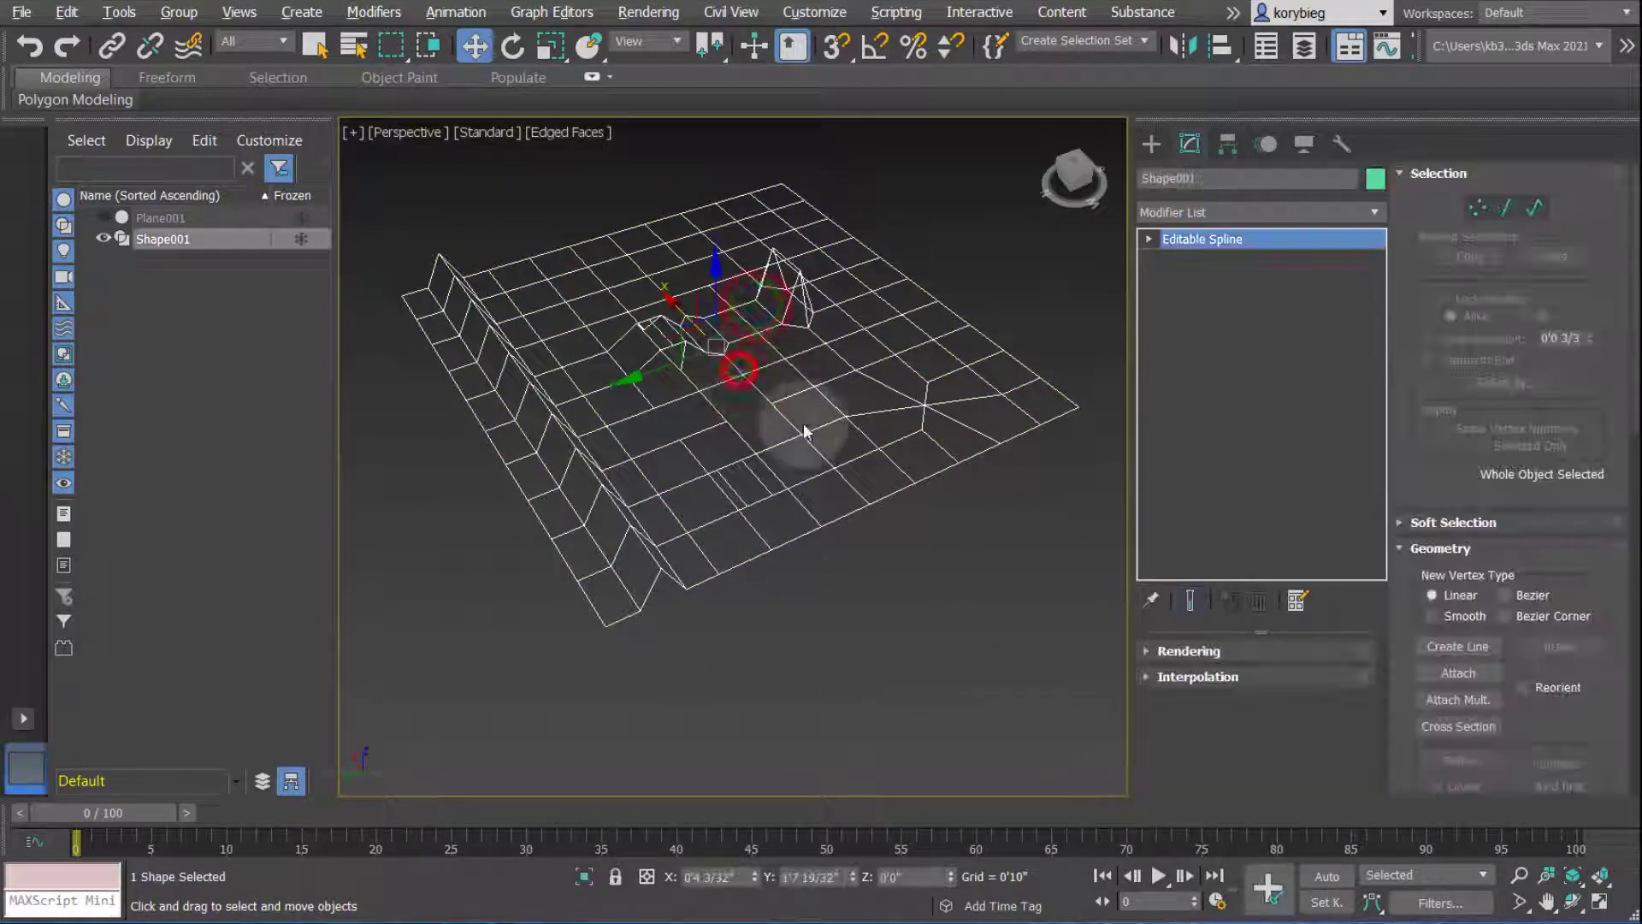
middle_click_drag(777, 422, 770, 360, "alt")
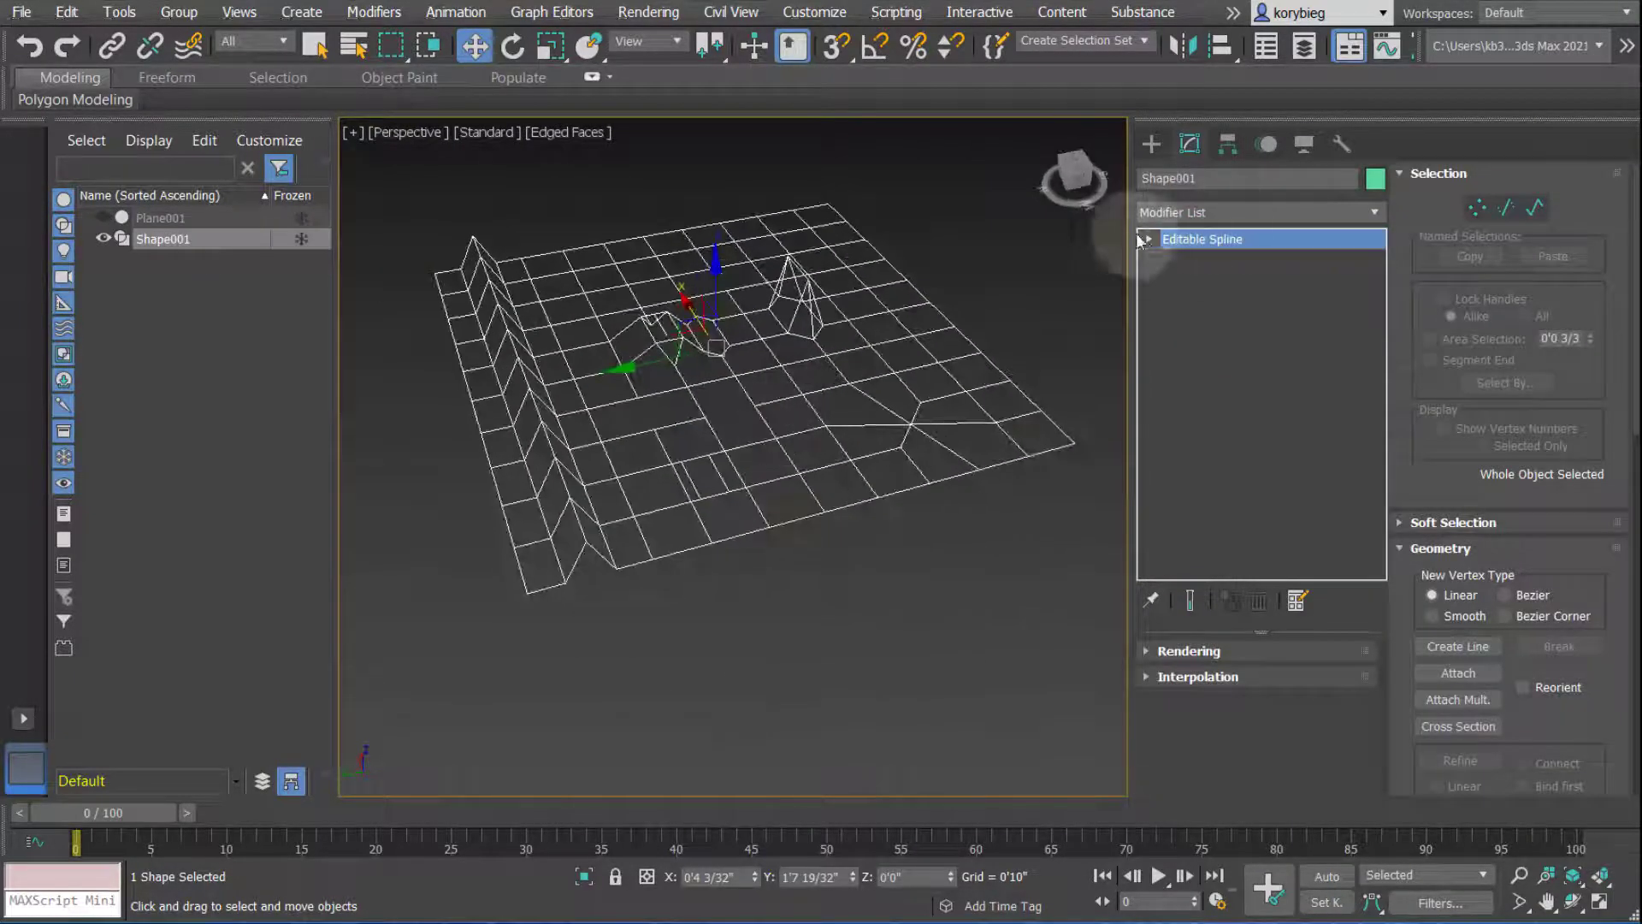
left_click(1190, 260)
left_click_drag(735, 381, 924, 632)
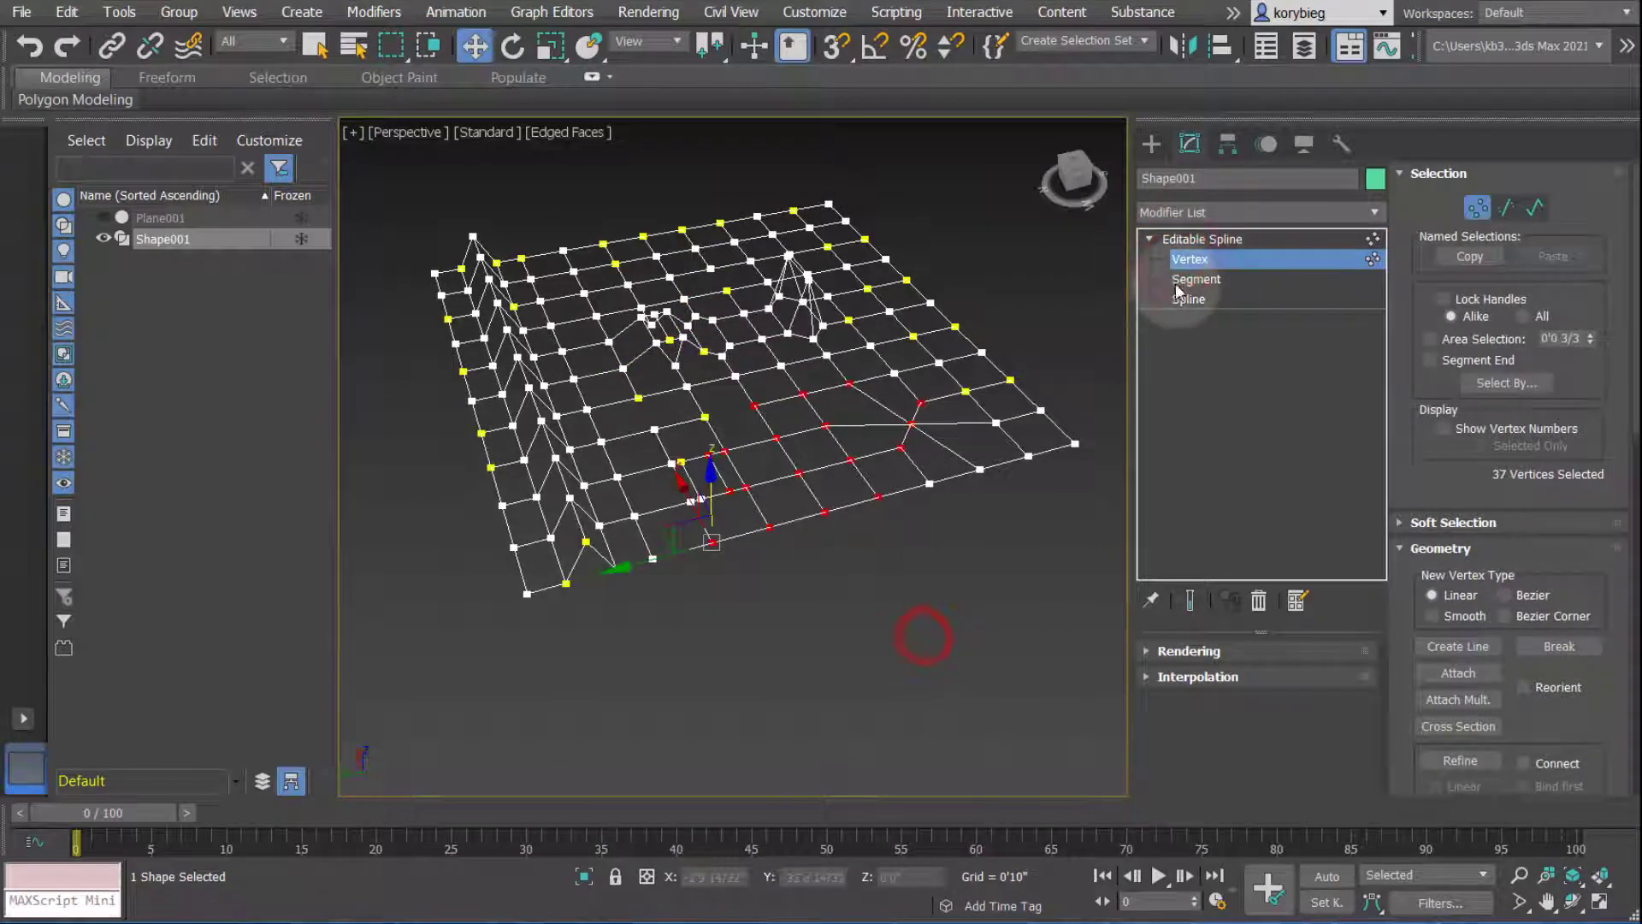
left_click(1195, 253)
left_click(975, 306)
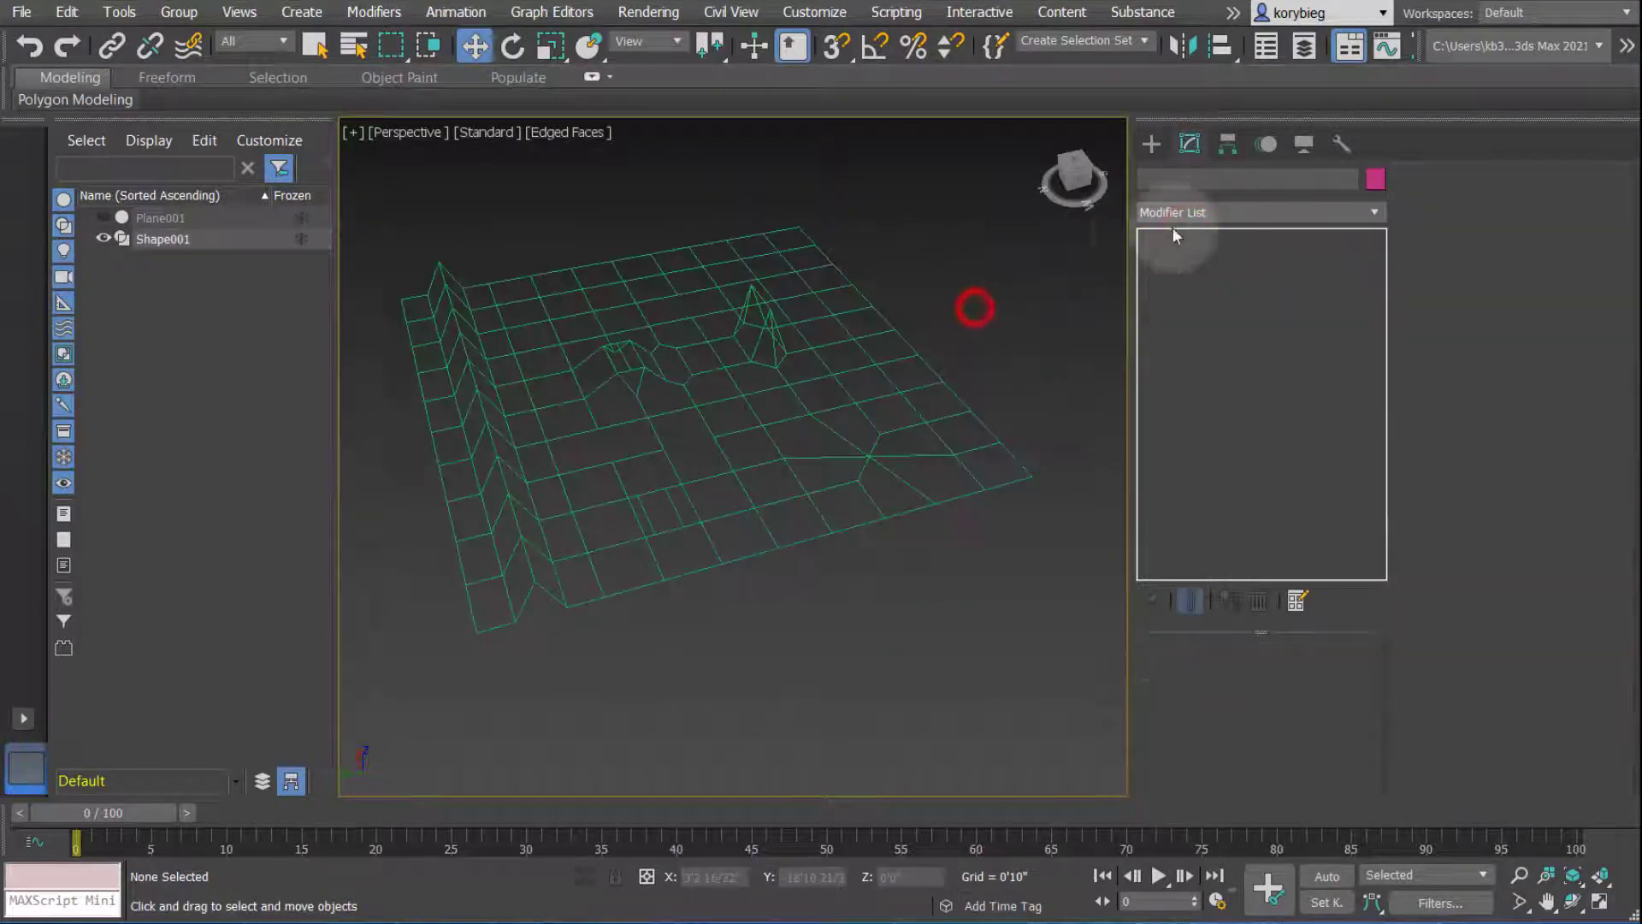